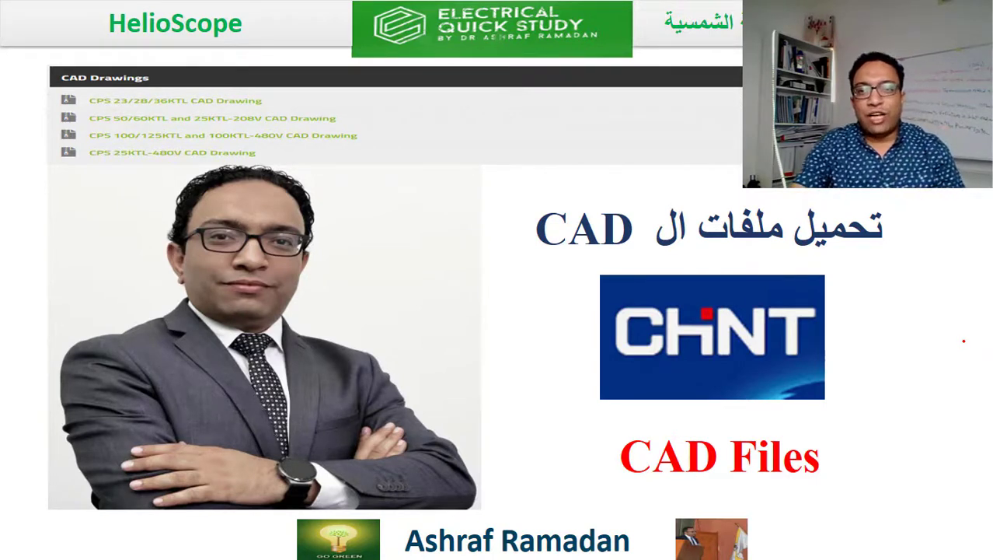
# In red ink, circle CAD and tick the CHINT logo and the CAD Drawings list
pyautogui.moveTo(574, 179)
pyautogui.mouseDown()
pyautogui.moveTo(521, 276)
pyautogui.moveTo(639, 241)
pyautogui.moveTo(628, 181)
pyautogui.mouseUp()
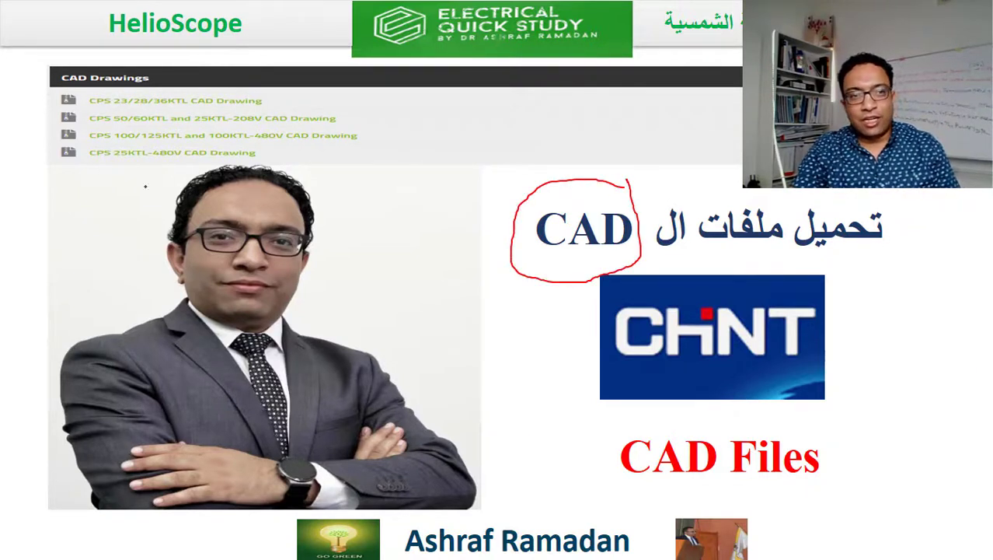
pyautogui.moveTo(555, 328)
pyautogui.mouseDown()
pyautogui.moveTo(582, 341)
pyautogui.moveTo(639, 297)
pyautogui.mouseUp()
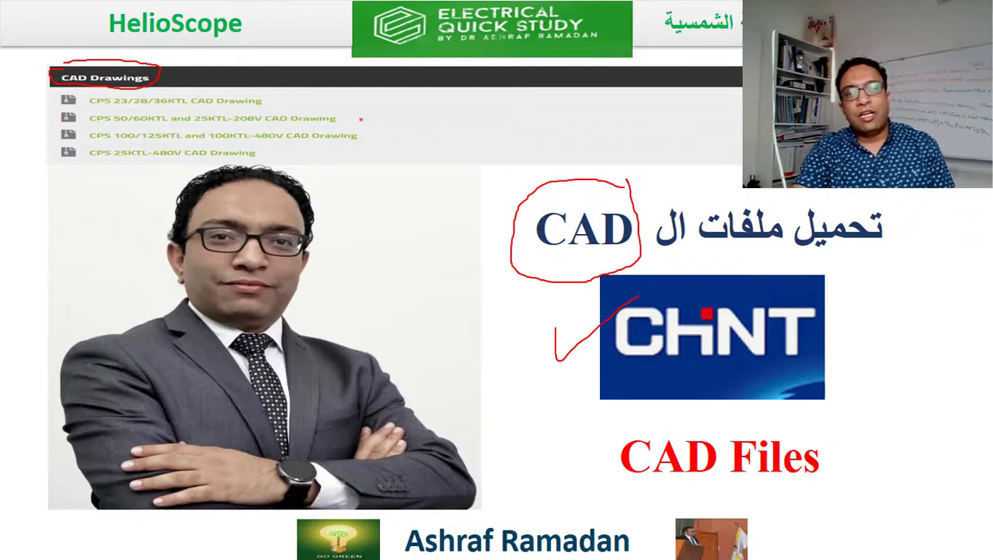
pyautogui.moveTo(395, 126); pyautogui.dragTo(452, 86)
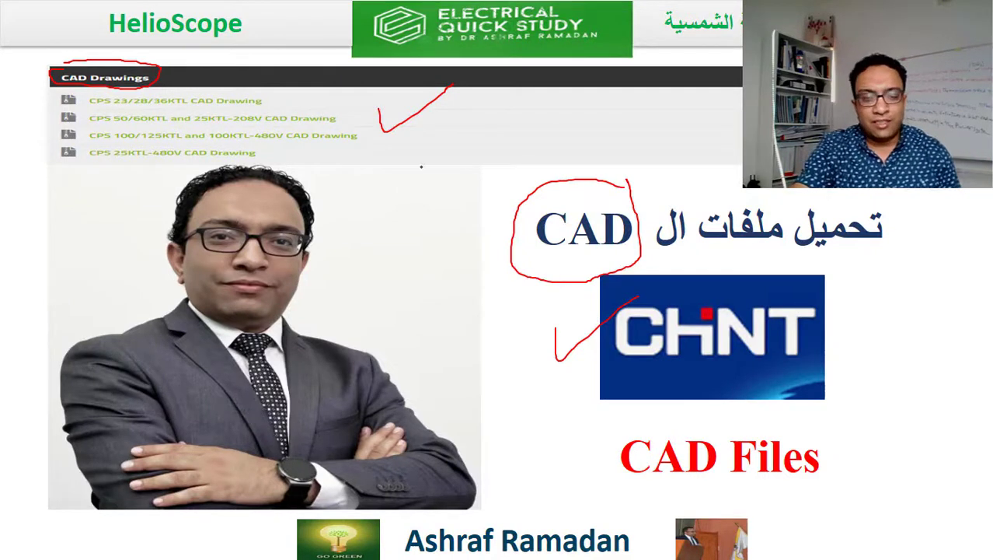
# End the slideshow and answer the prompt about keeping the ink annotations
pyautogui.rightClick(463, 287)
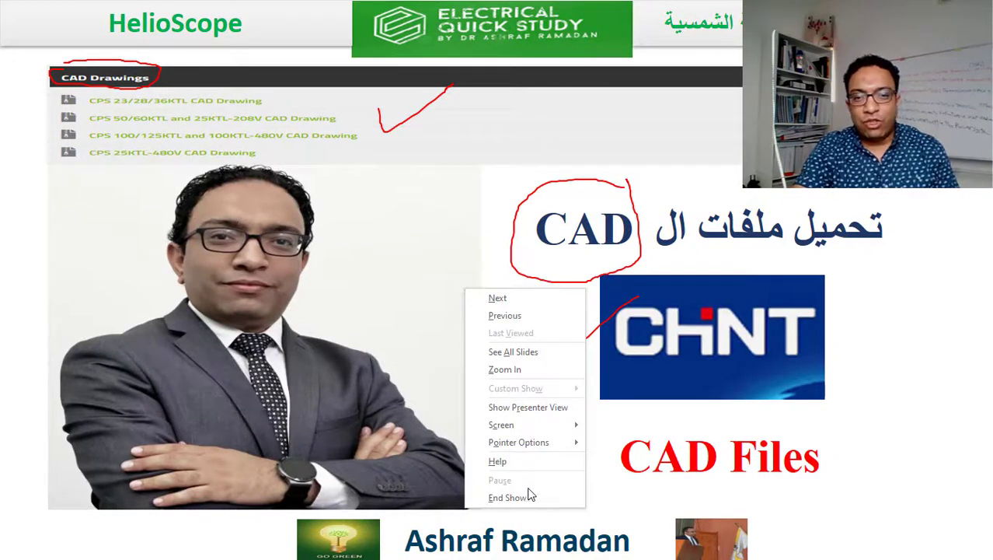
pyautogui.click(506, 497)
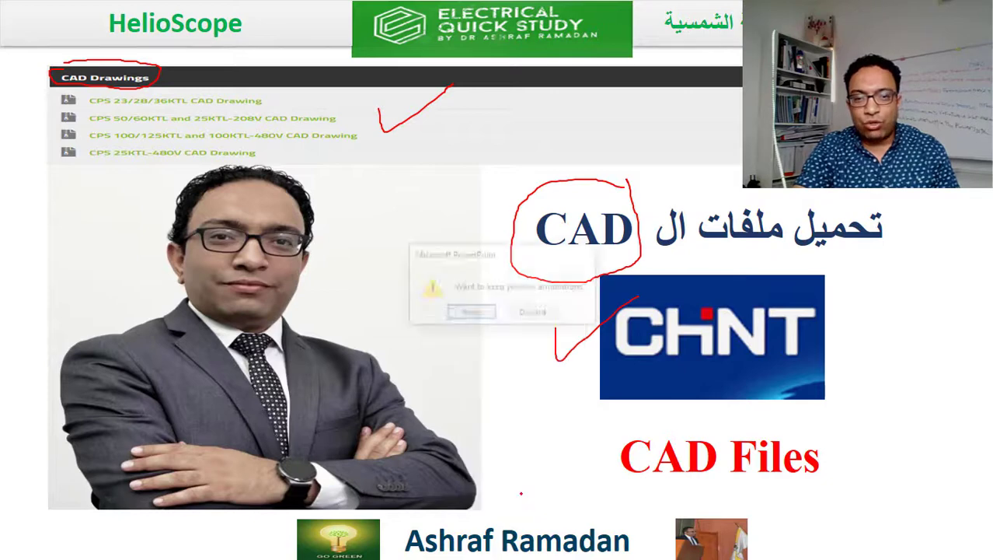
pyautogui.click(534, 314)
pyautogui.click(541, 544)
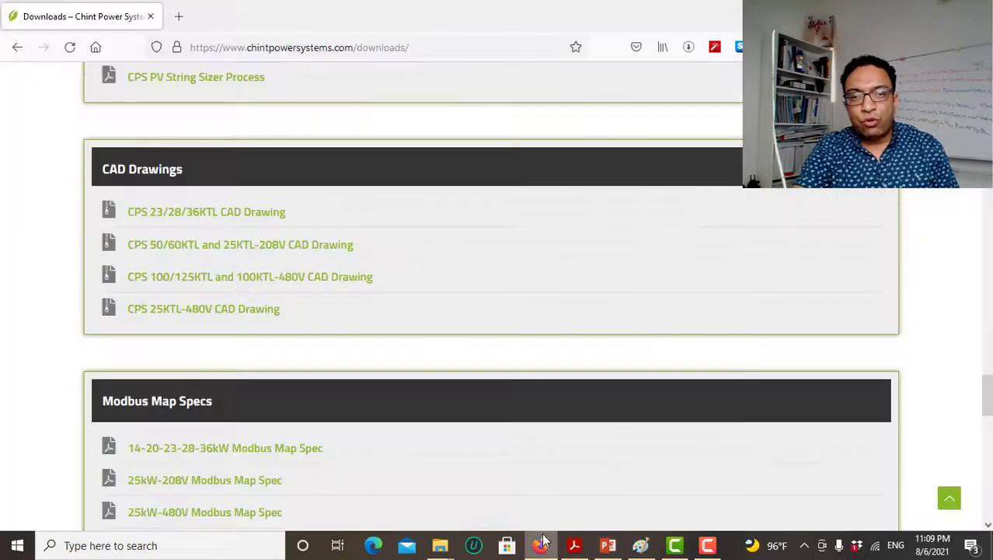
pyautogui.scroll(4, 8, 84)
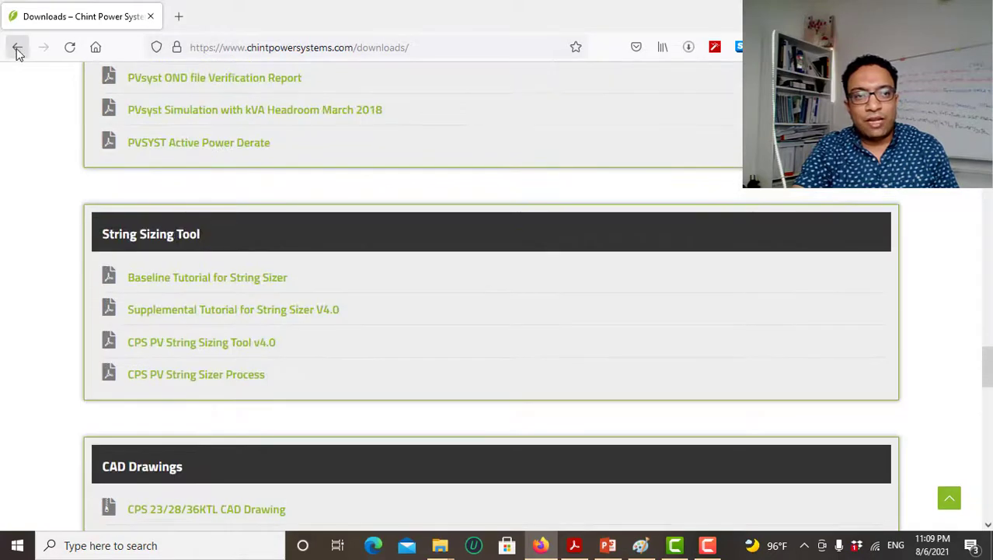
pyautogui.click(17, 48)
pyautogui.click(348, 48)
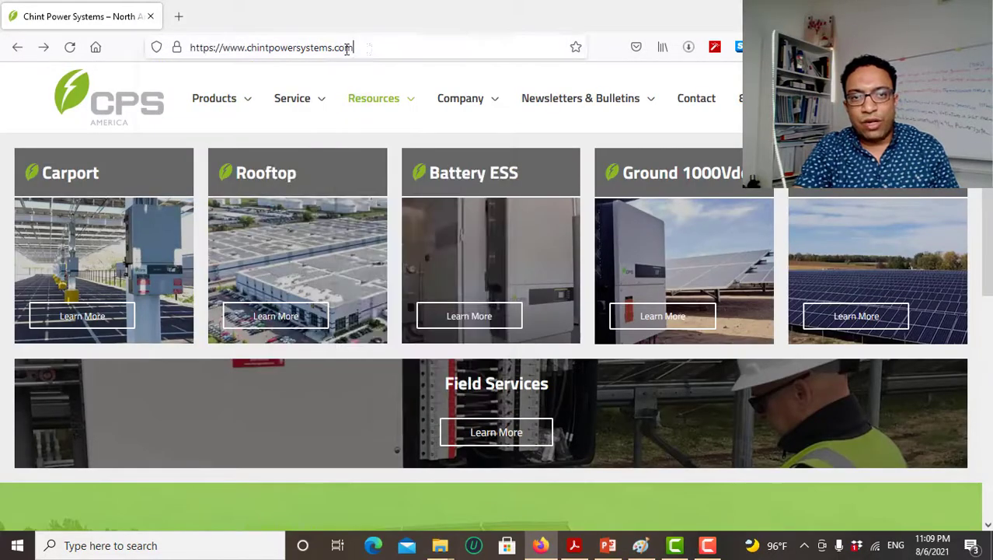
pyautogui.moveTo(348, 49); pyautogui.dragTo(190, 48)
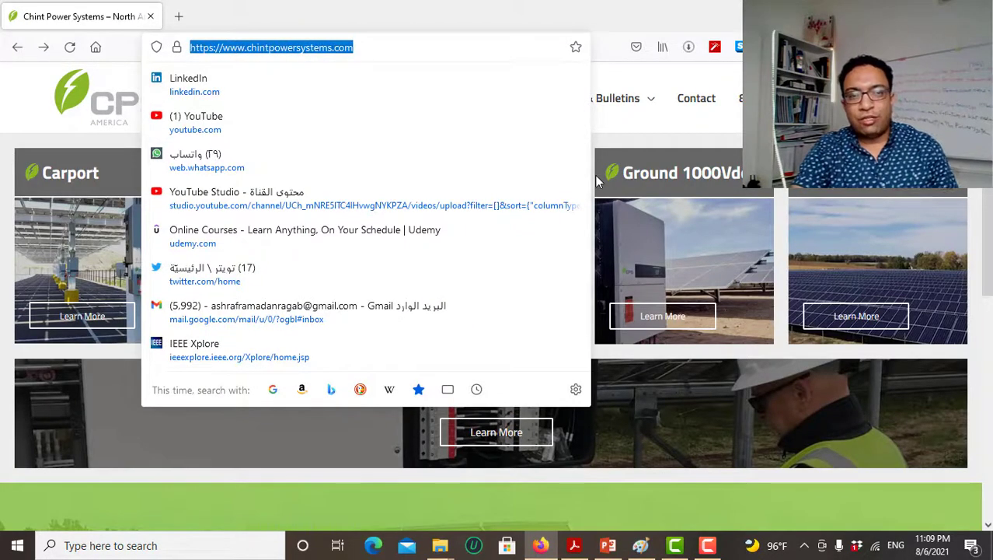
pyautogui.click(697, 86)
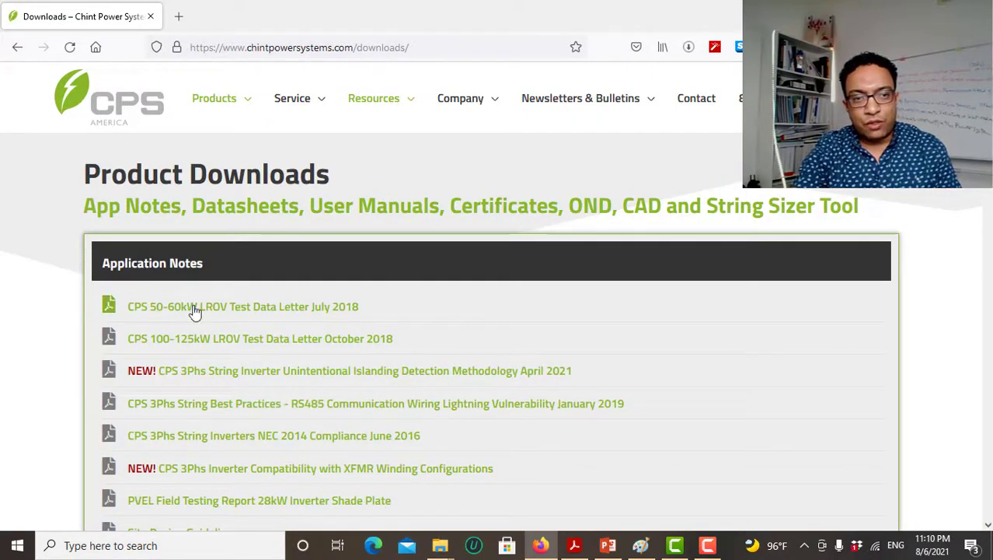
pyautogui.scroll(-3, 186, 326)
pyautogui.scroll(-3, 182, 337)
pyautogui.scroll(-5, 179, 339)
pyautogui.scroll(-1, 179, 340)
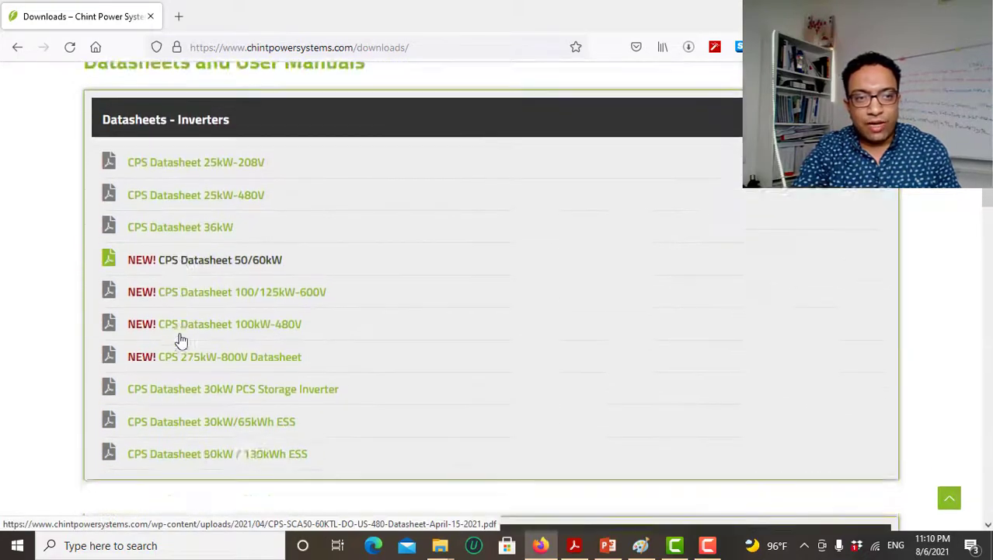
pyautogui.scroll(-5, 179, 340)
pyautogui.scroll(-1, 179, 340)
pyautogui.scroll(-5, 180, 340)
pyautogui.scroll(-1, 180, 339)
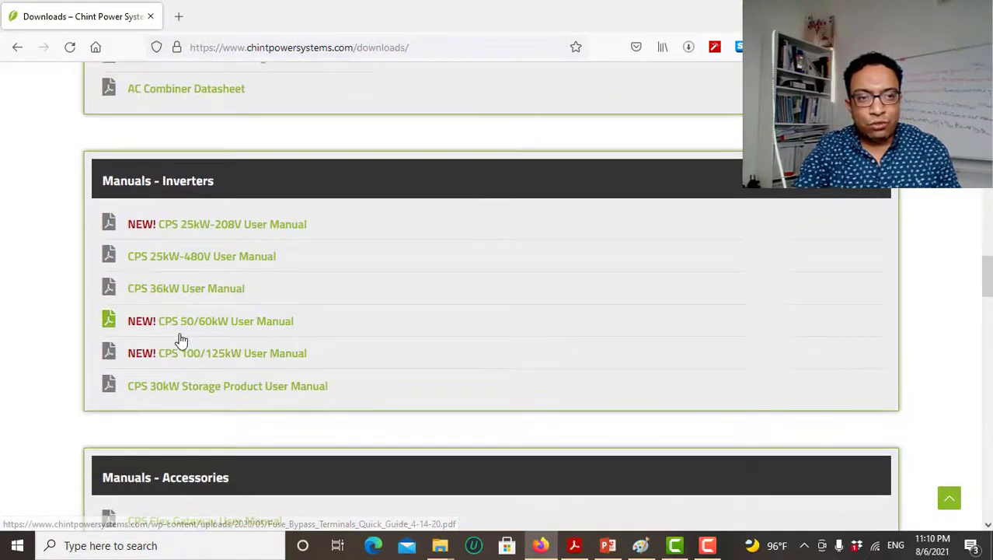
pyautogui.scroll(-3, 179, 338)
pyautogui.scroll(-1, 180, 339)
pyautogui.scroll(-5, 179, 342)
pyautogui.scroll(-5, 179, 342)
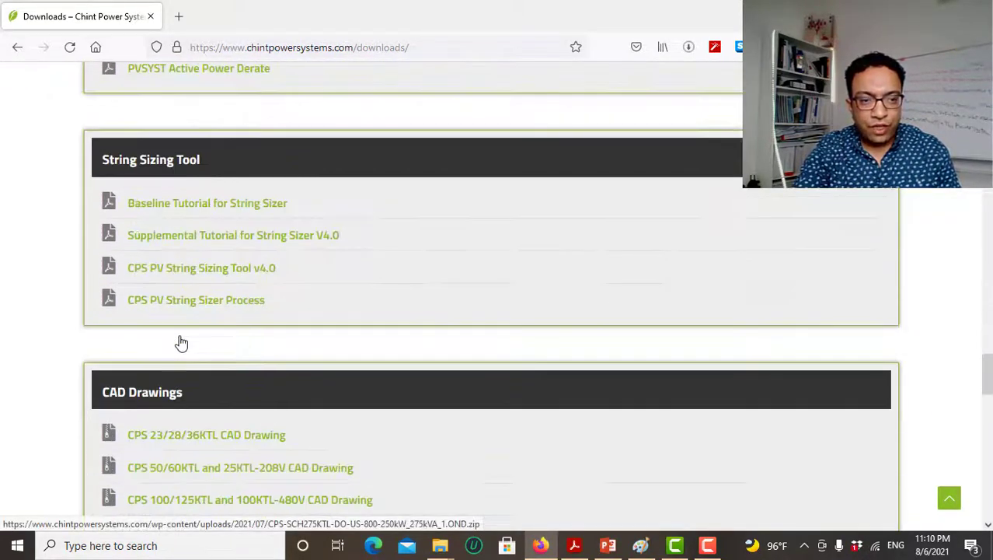
pyautogui.scroll(-1, 177, 341)
pyautogui.scroll(-2, 116, 311)
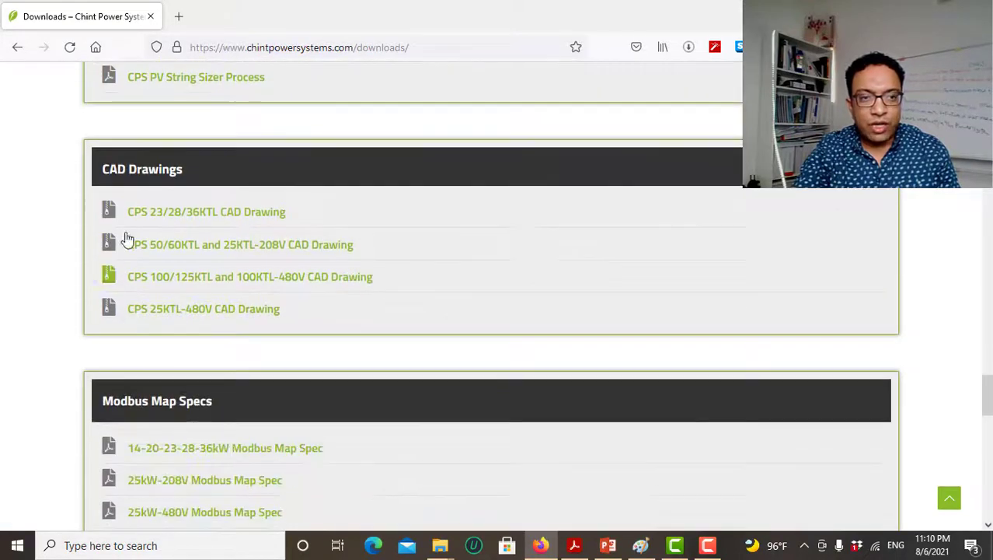
pyautogui.moveTo(182, 171); pyautogui.dragTo(86, 175)
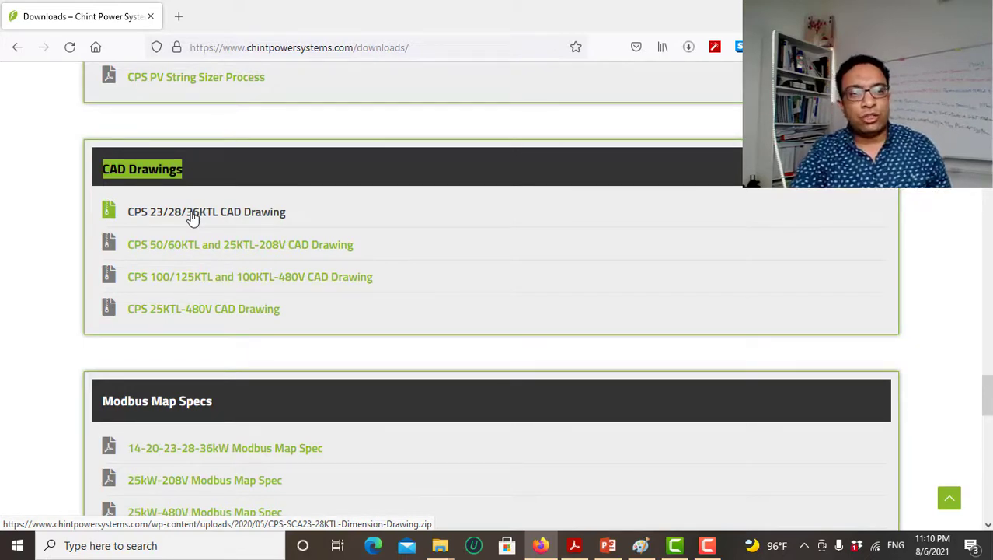
# Download the CPS 23/28/36KTL CAD Drawing zip and confirm saving the file
pyautogui.click(194, 219)
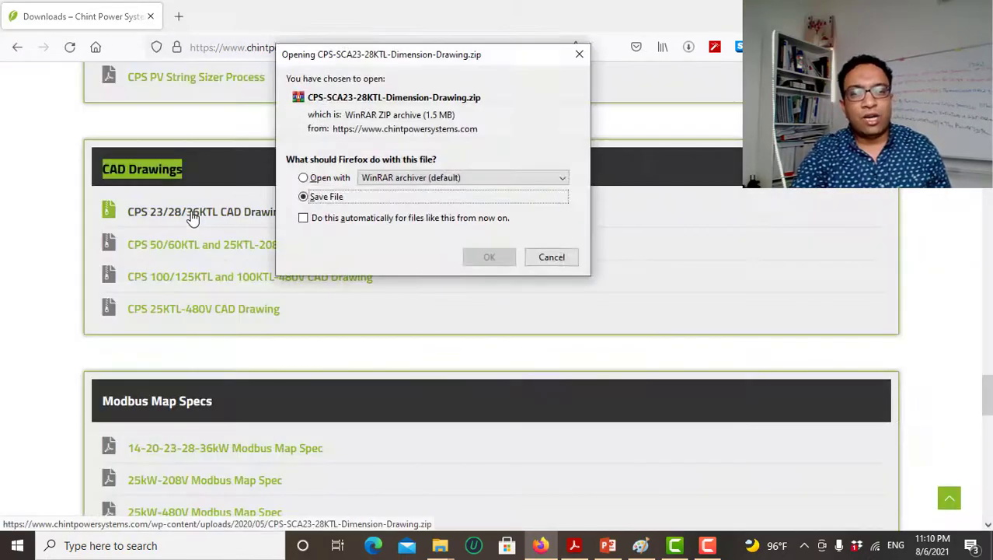
pyautogui.moveTo(338, 58); pyautogui.dragTo(509, 126)
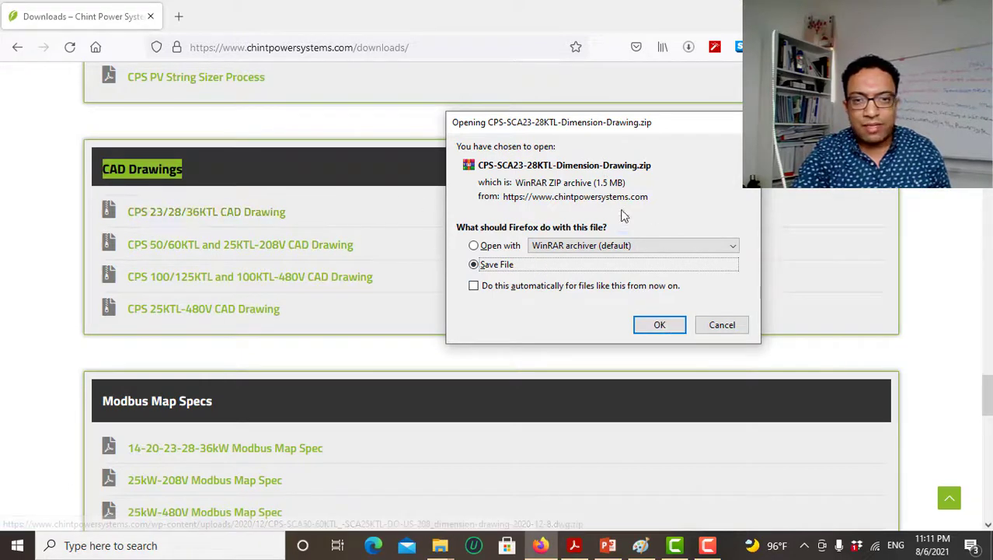
pyautogui.click(659, 324)
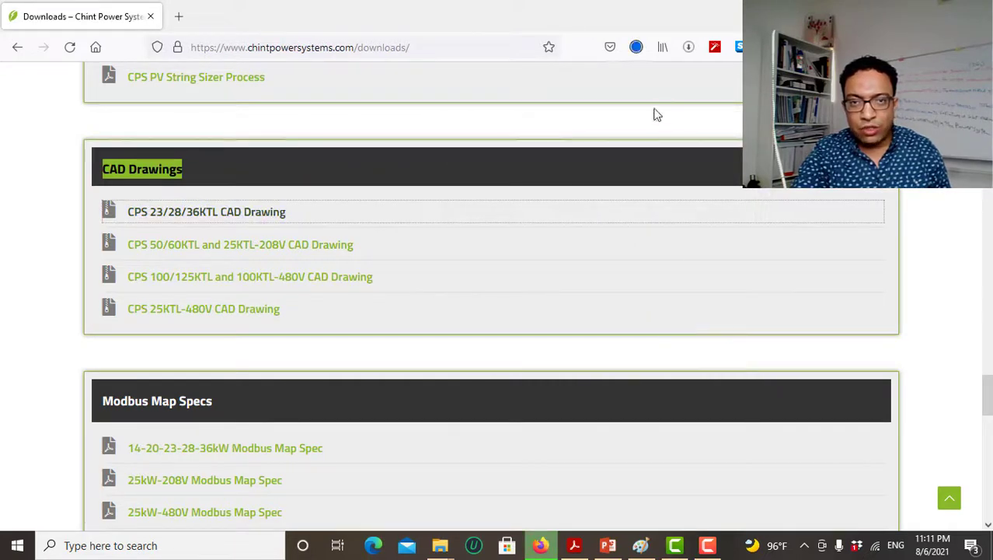
# Open the downloaded zip's containing folder from the Firefox downloads history
pyautogui.click(637, 50)
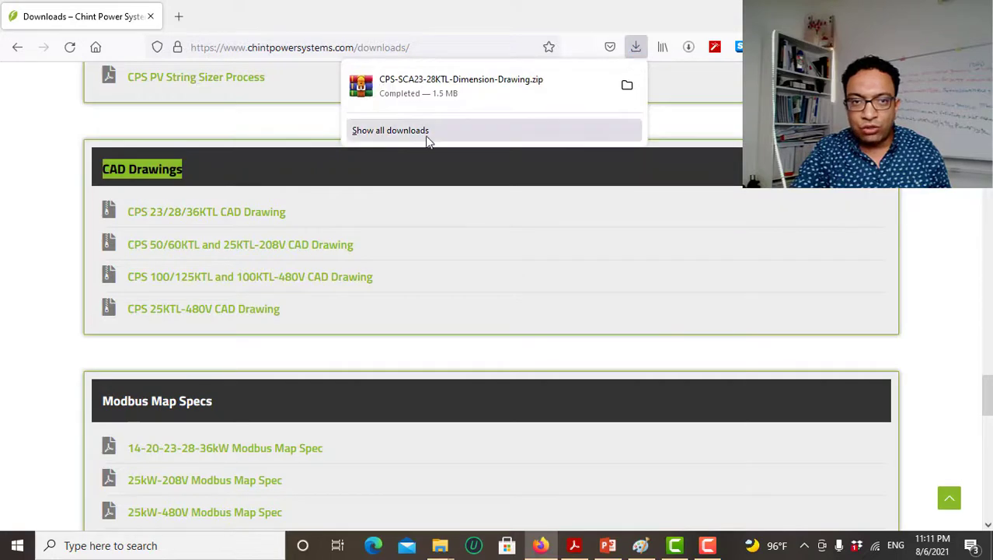
pyautogui.click(412, 132)
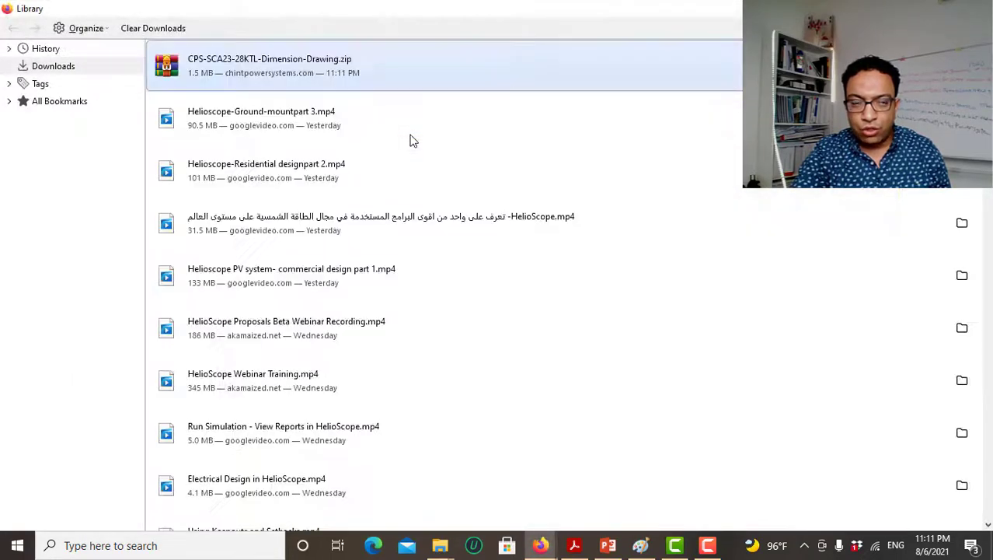
pyautogui.rightClick(267, 72)
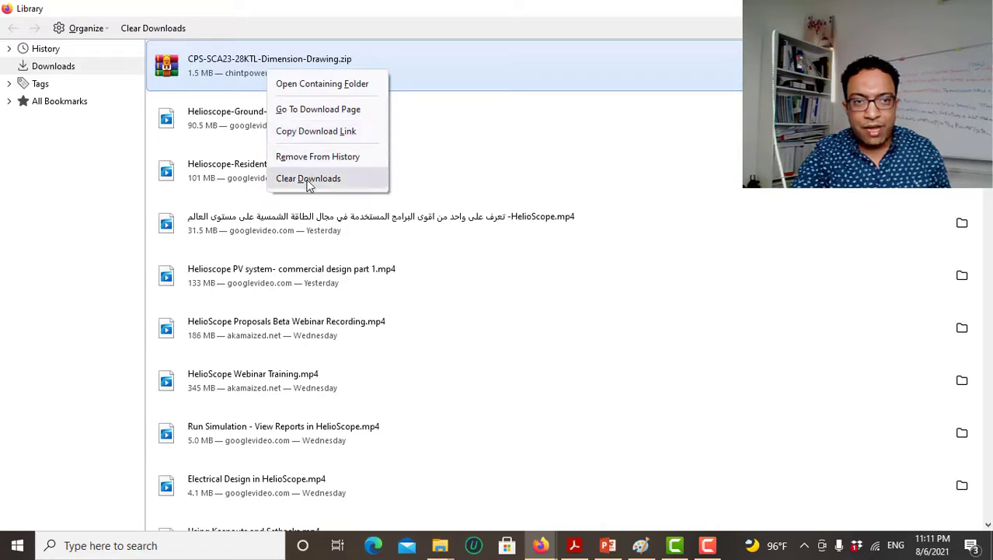
pyautogui.click(316, 84)
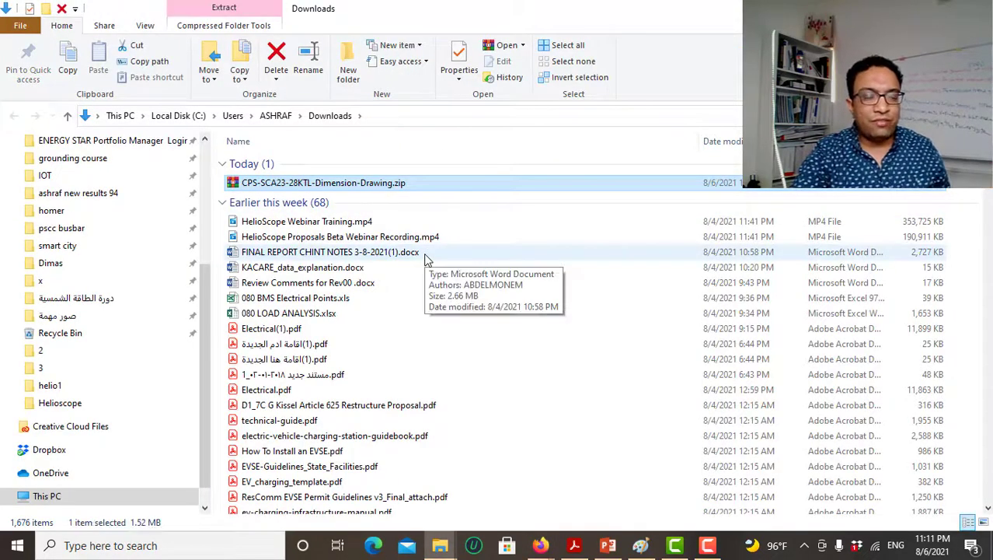
# Copy the downloaded CPS-SCA23-28KTL dimension drawing zip
pyautogui.rightClick(351, 189)
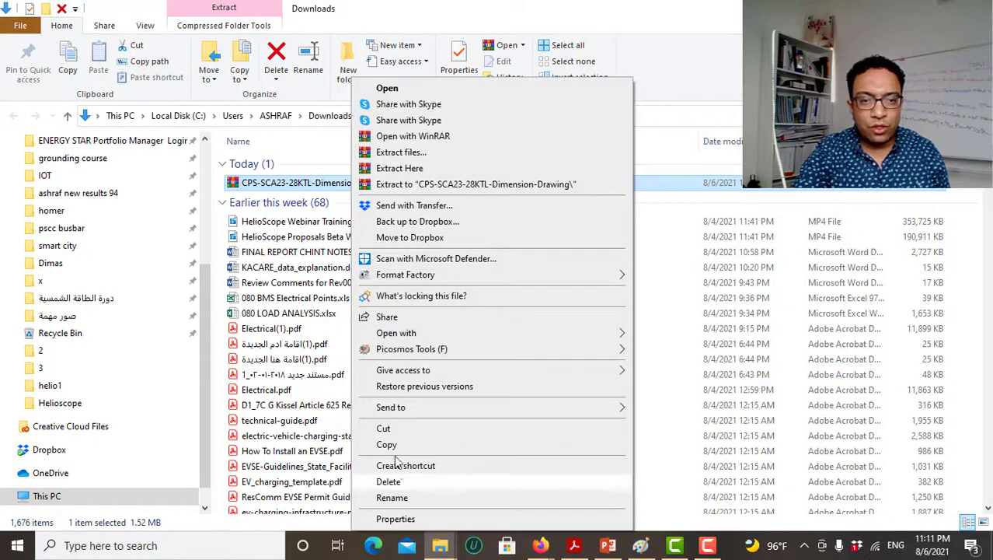
pyautogui.click(387, 445)
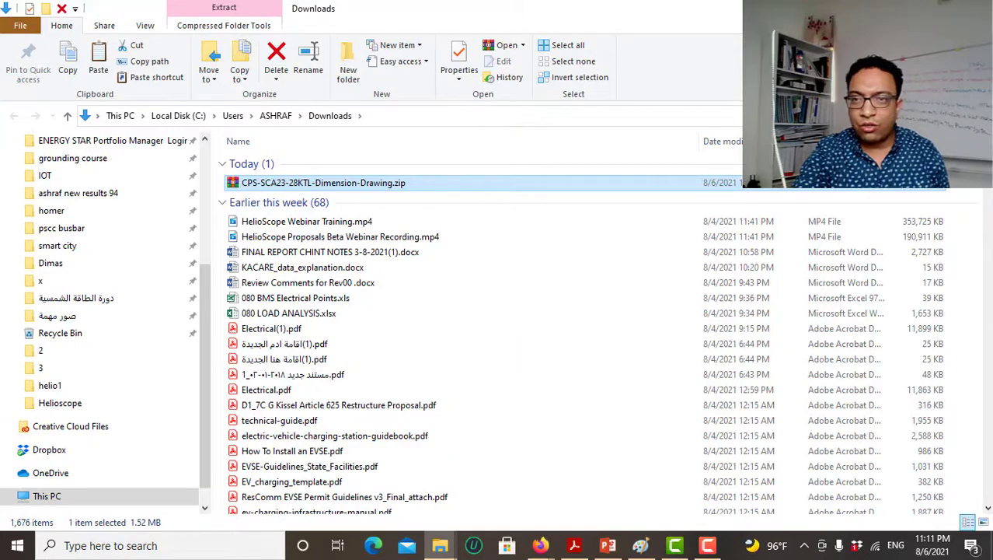
pyautogui.hotkey('alt', 'Tab')
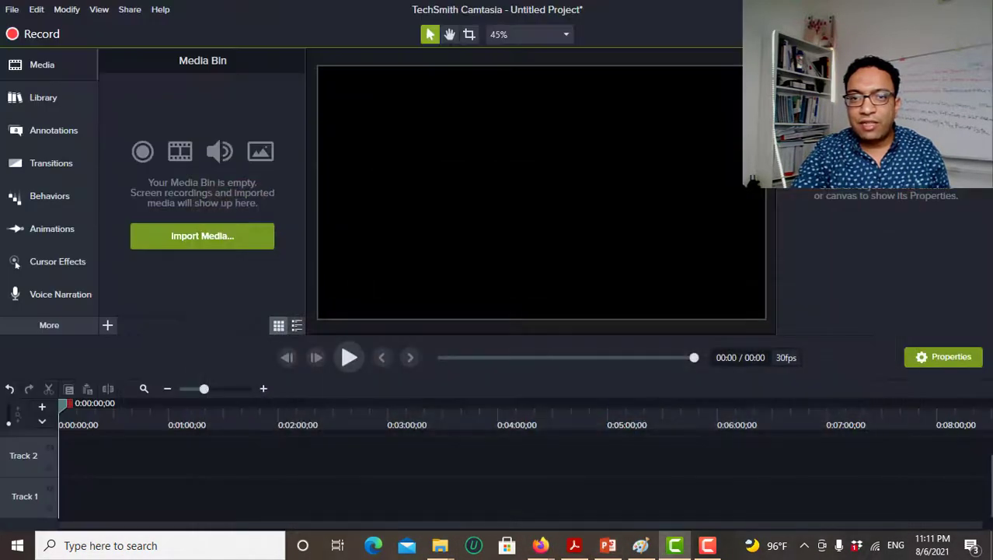
# Create a new desktop folder named 'chint CAD files'
pyautogui.press('super+d')
pyautogui.rightClick(663, 150)
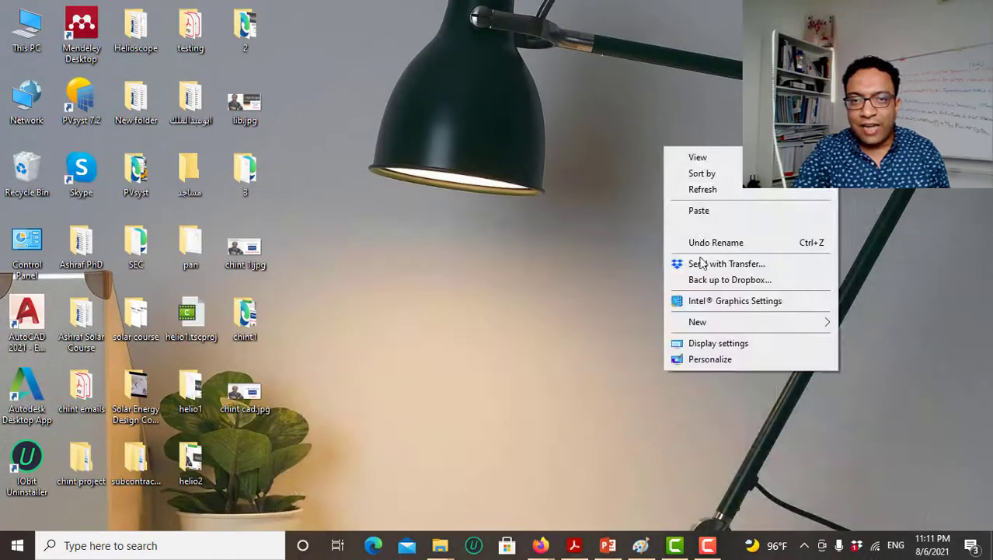
pyautogui.moveTo(698, 321)
pyautogui.click(519, 326)
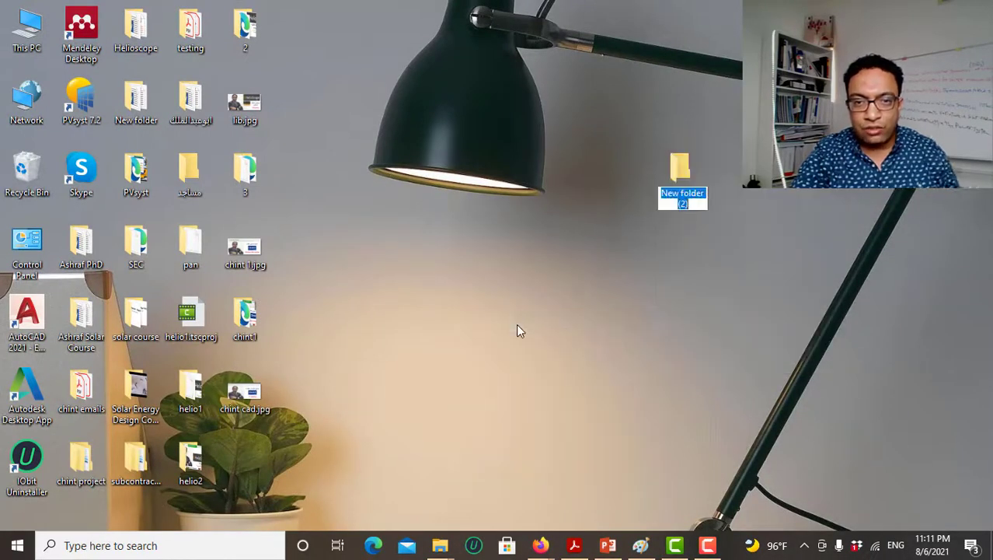
pyautogui.write('chint')
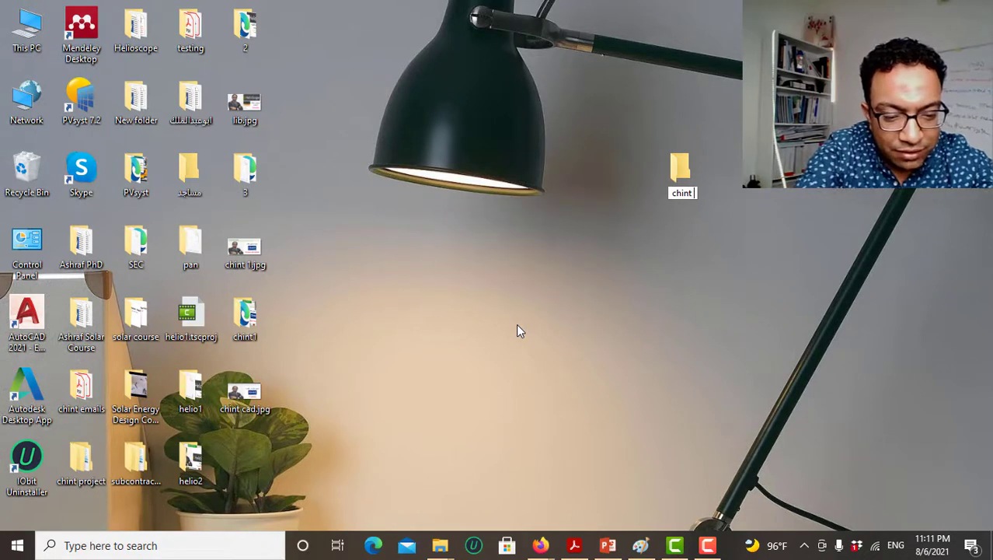
pyautogui.write(' CAD fi')
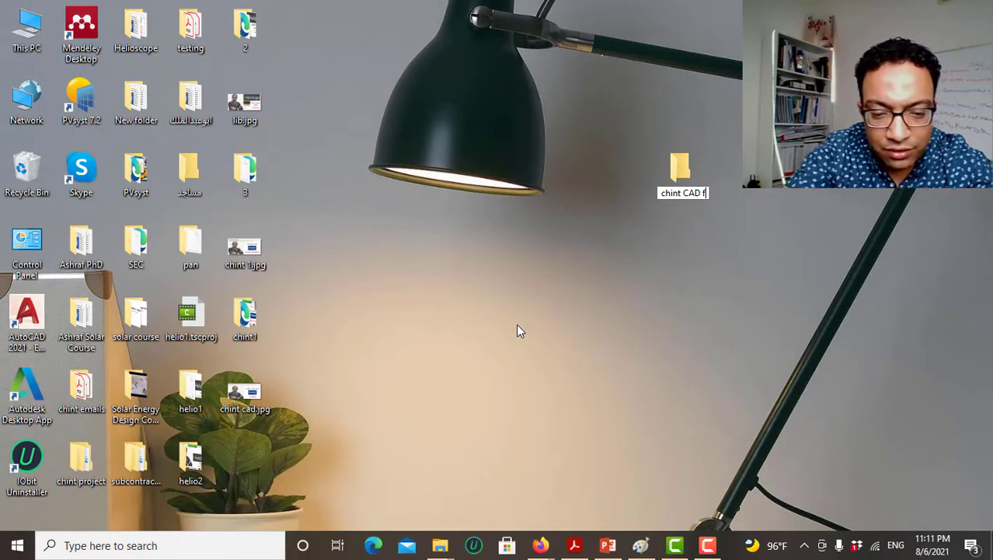
pyautogui.write('les')
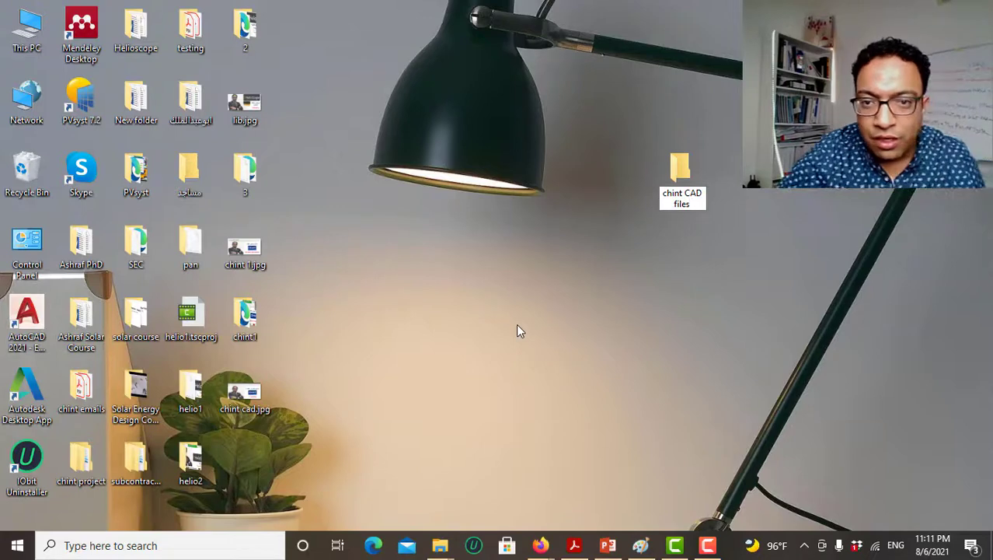
# Paste the zip into the chint CAD files folder and extract it there
pyautogui.press('Return')
pyautogui.doubleClick(670, 179)
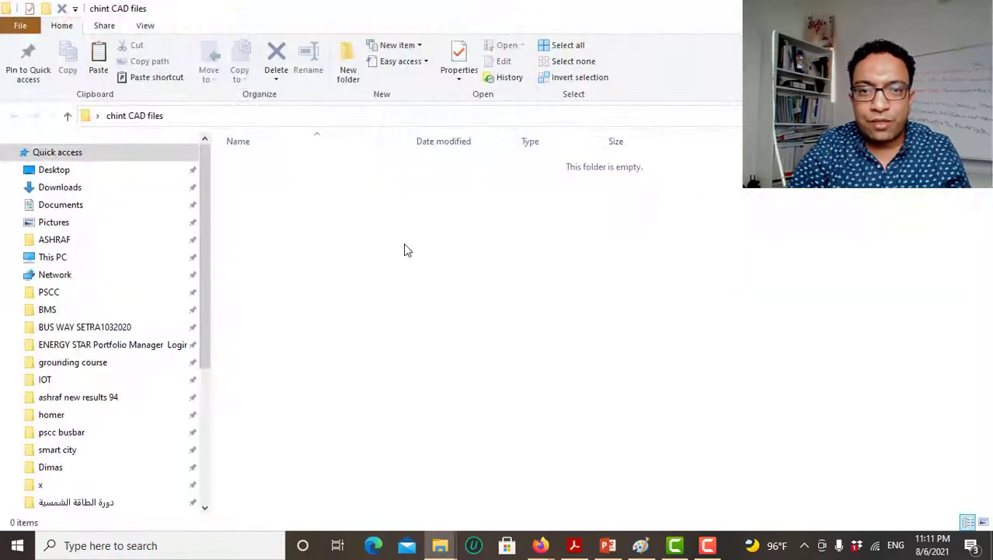
pyautogui.rightClick(405, 244)
pyautogui.click(440, 345)
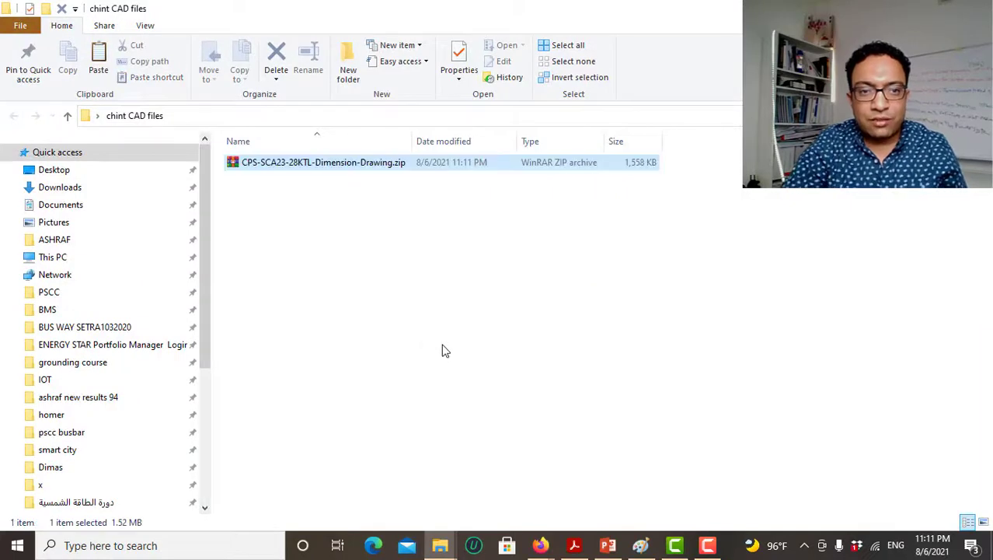
pyautogui.rightClick(393, 161)
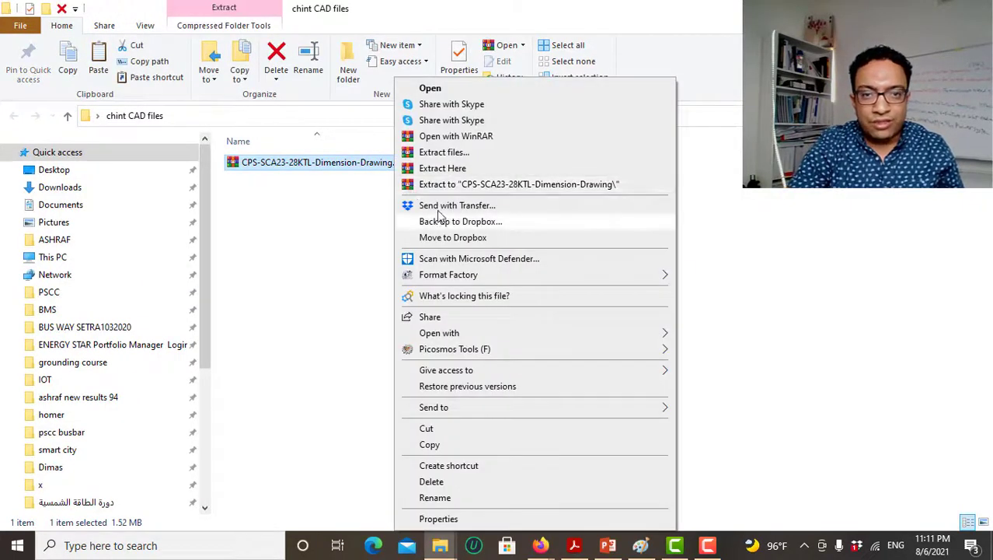
pyautogui.click(451, 170)
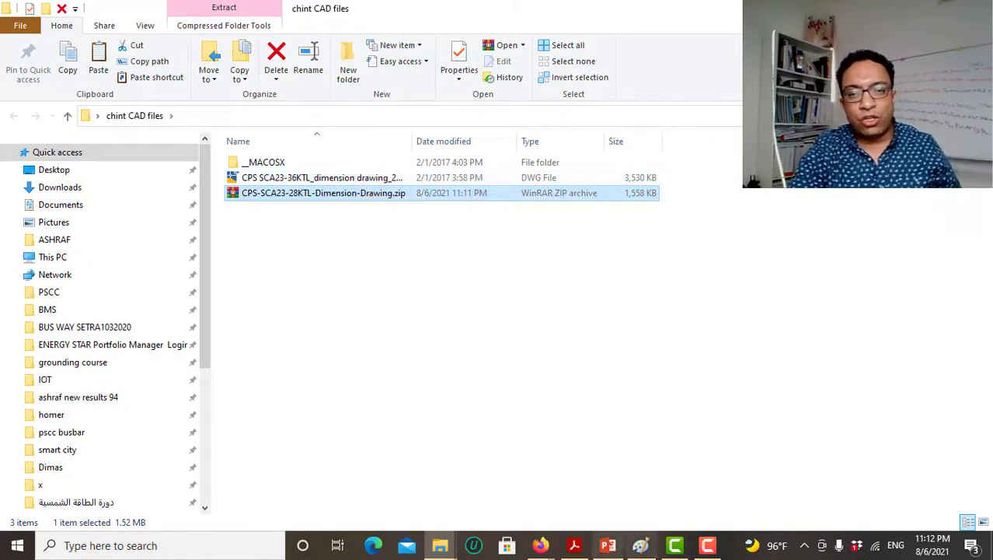
pyautogui.moveTo(540, 544)
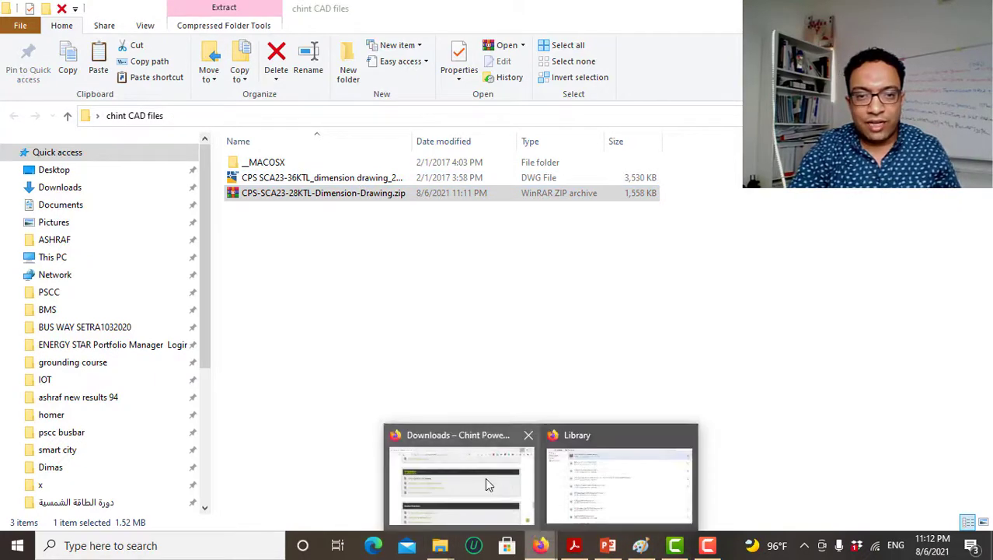
# Check the CPS 23/28/36KTL entry on the downloads page, then open the extracted DWG drawing
pyautogui.click(485, 478)
pyautogui.click(165, 227)
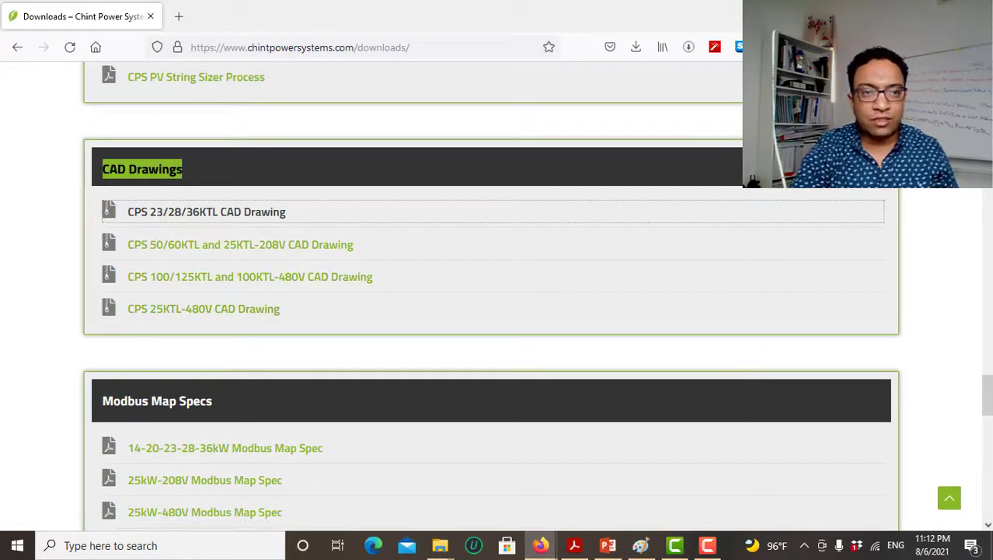
pyautogui.hotkey('alt', 'Tab')
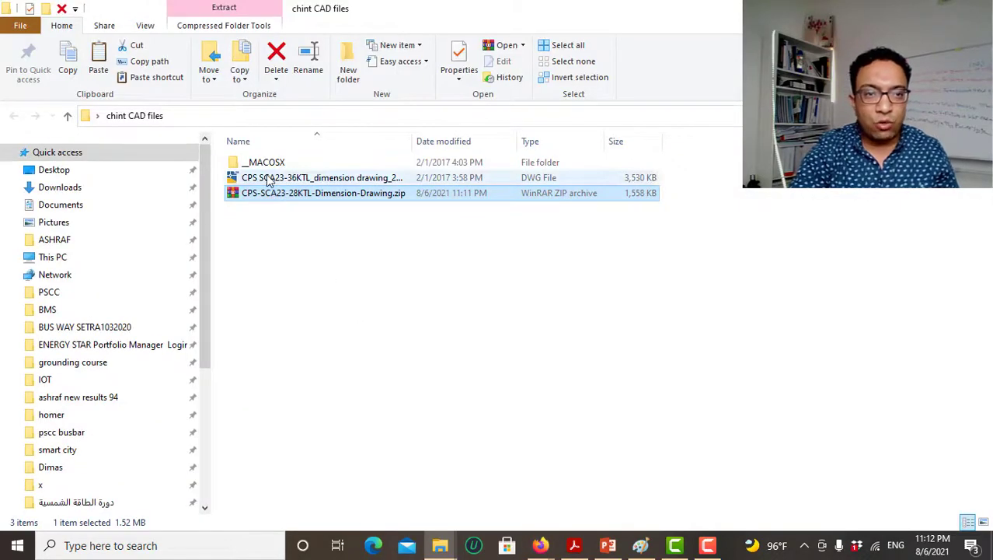
pyautogui.doubleClick(268, 177)
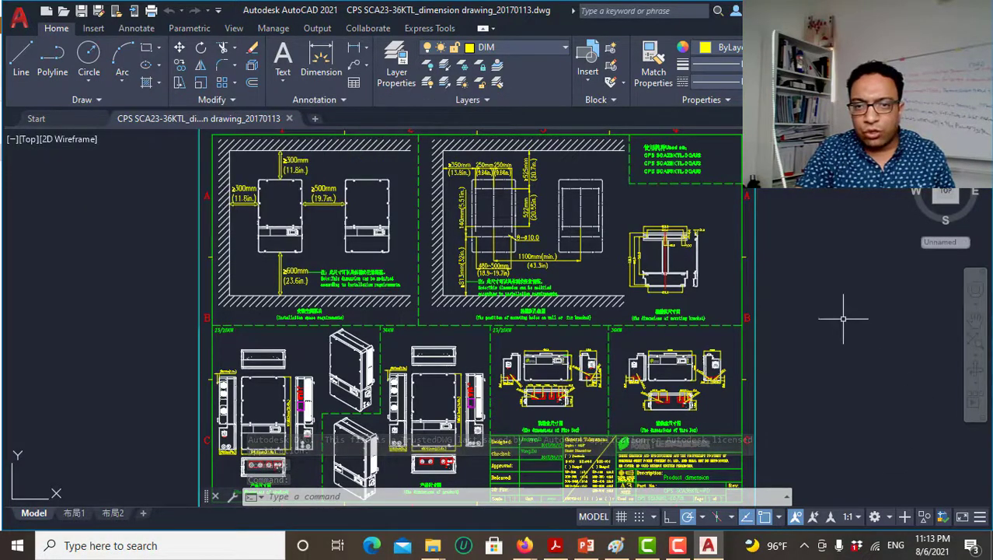
# Zoom Extents so the whole CPS SCA23-36KTL drawing sheet fits the screen
pyautogui.scroll(-5, 828, 325)
pyautogui.middleClick(483, 399)
pyautogui.middleClick(483, 398)
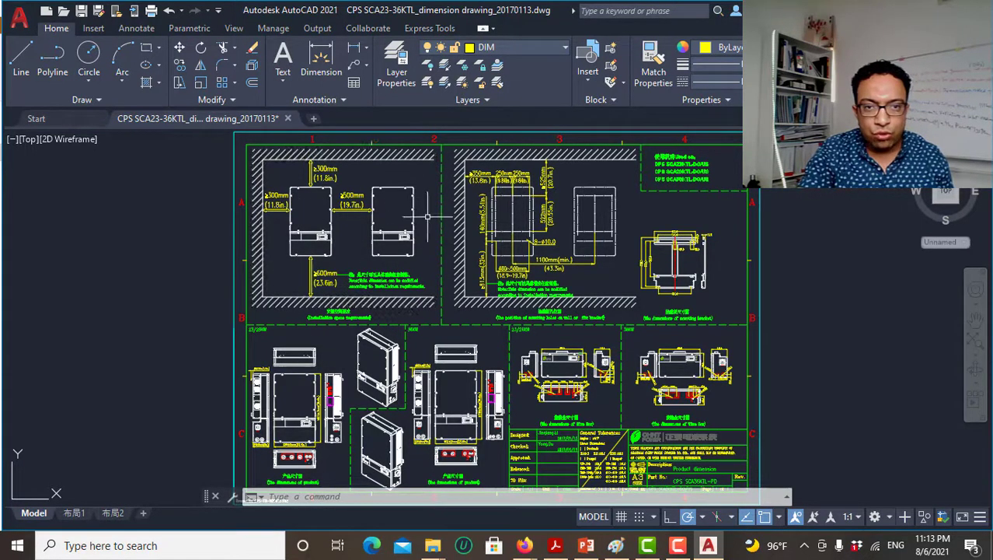
# Zoom into the installation space requirements detail and centre it
pyautogui.scroll(5, 388, 279)
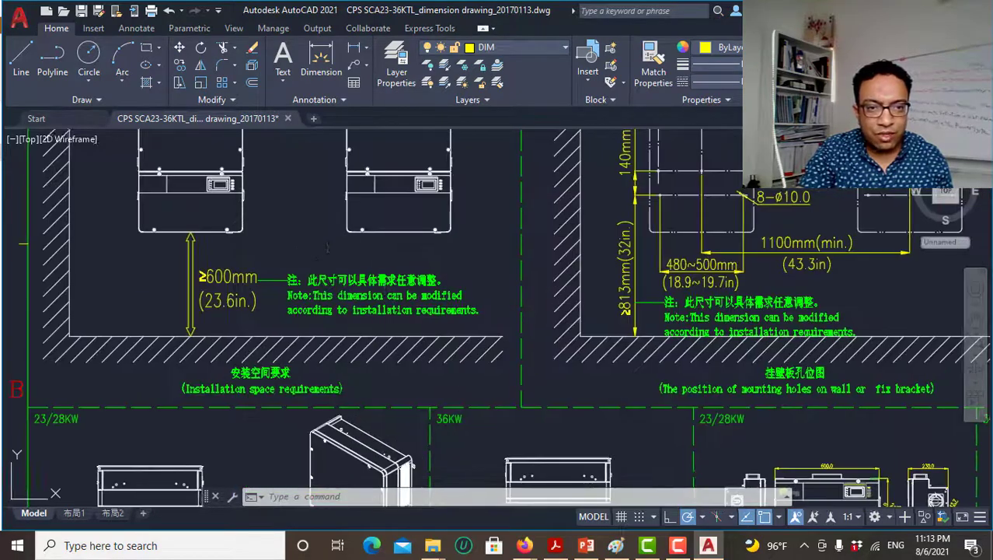
pyautogui.scroll(-2, 562, 340)
pyautogui.scroll(2, 561, 339)
pyautogui.scroll(3, 517, 256)
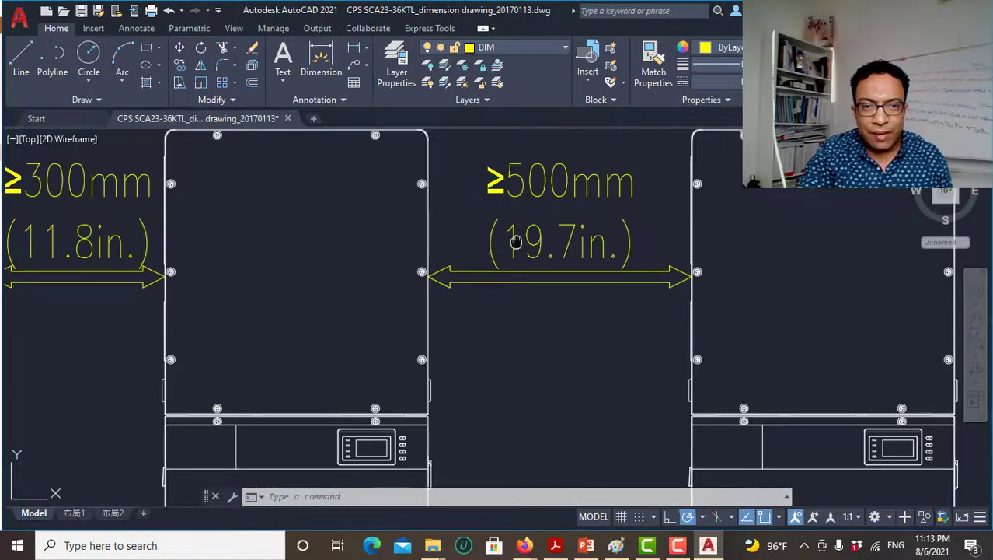
pyautogui.scroll(-1, 639, 386)
pyautogui.scroll(-1, 536, 276)
pyautogui.scroll(-2, 635, 262)
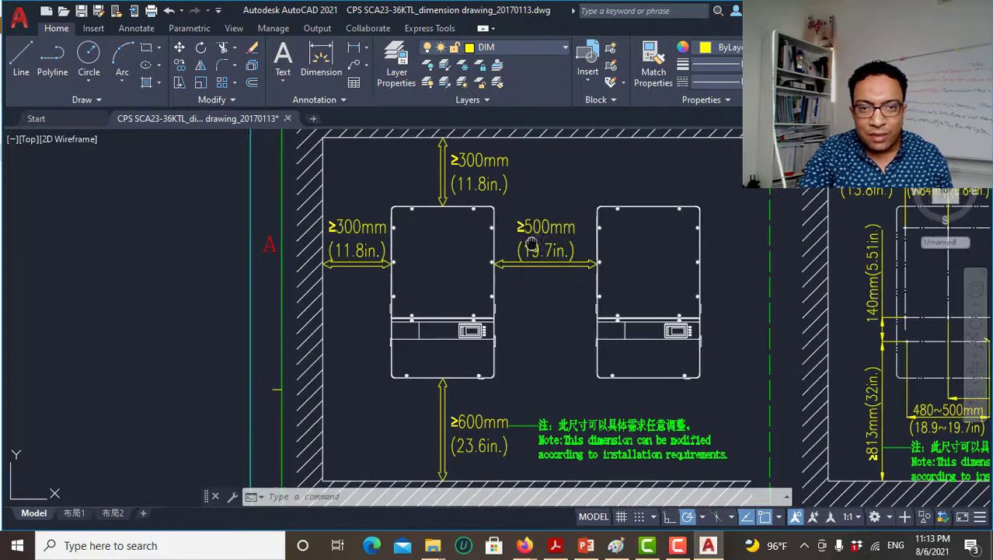
pyautogui.scroll(-2, 471, 285)
pyautogui.moveTo(471, 285); pyautogui.dragTo(451, 281, button='middle')
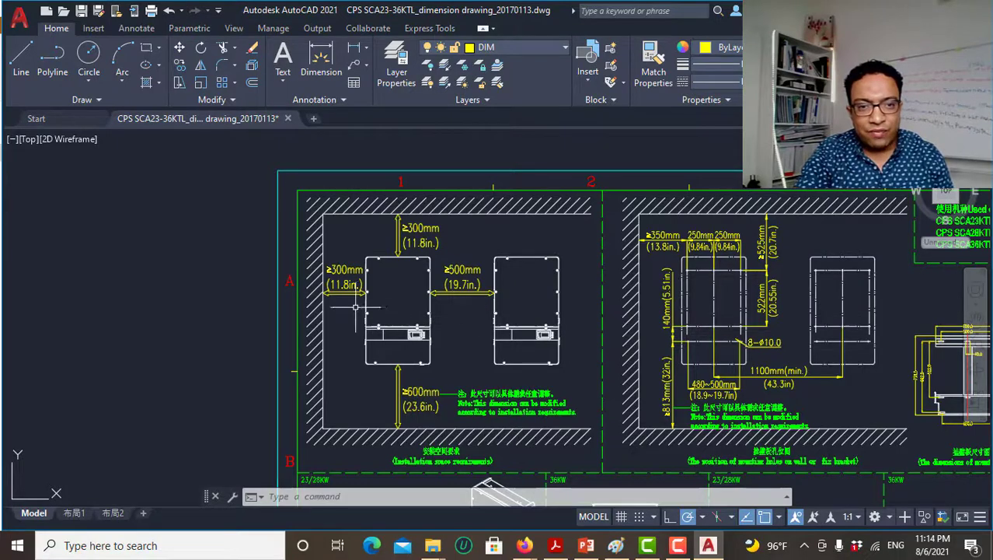
# Pan across the 300mm and 600mm clearances and caption, then zoom out slightly
pyautogui.scroll(2, 349, 268)
pyautogui.scroll(4, 346, 326)
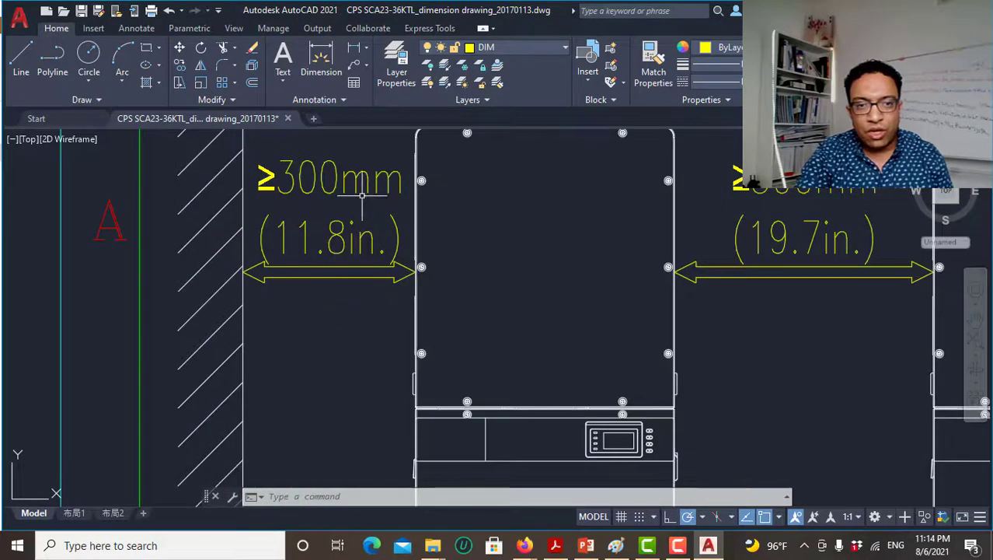
pyautogui.moveTo(373, 195); pyautogui.dragTo(309, 326, button='middle')
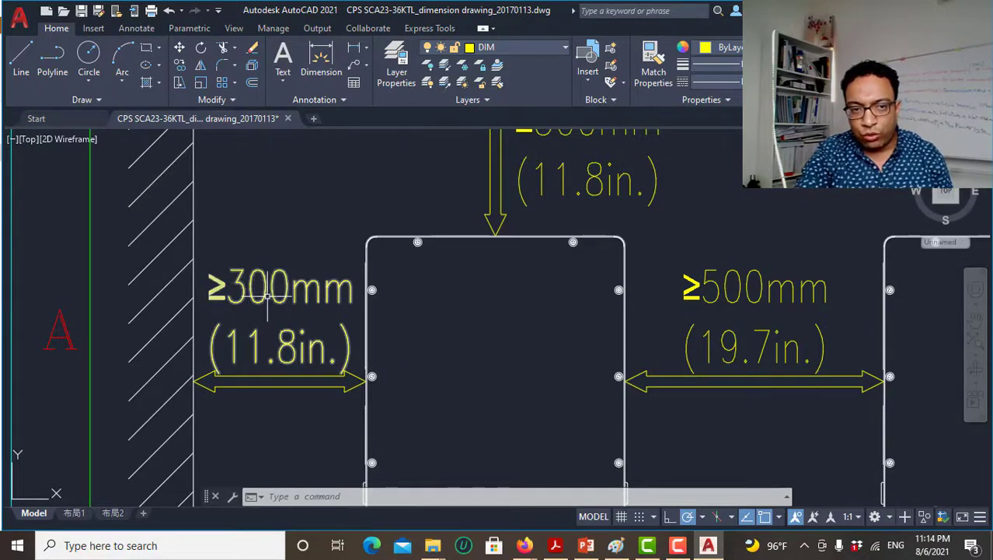
pyautogui.scroll(-2, 483, 305)
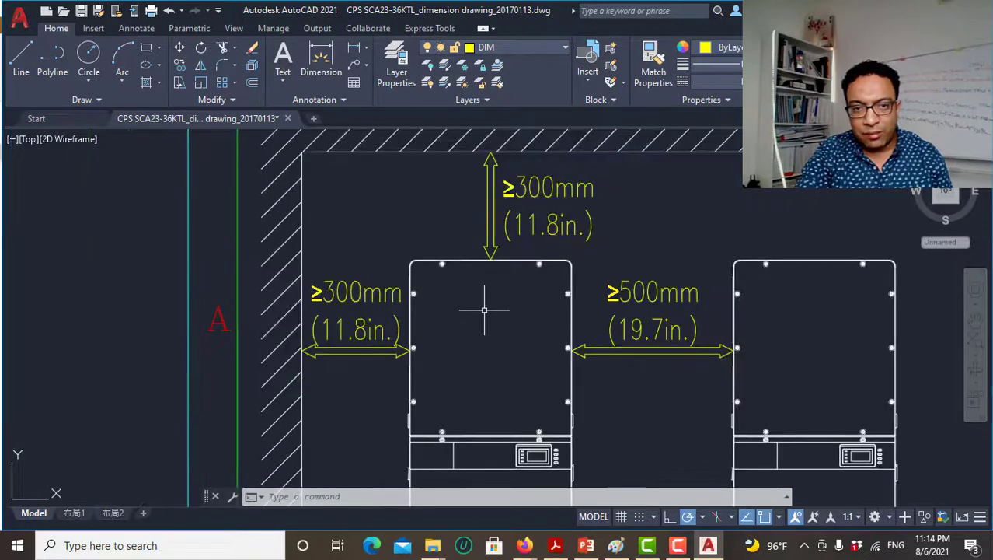
pyautogui.scroll(-1, 484, 309)
pyautogui.scroll(-1, 467, 321)
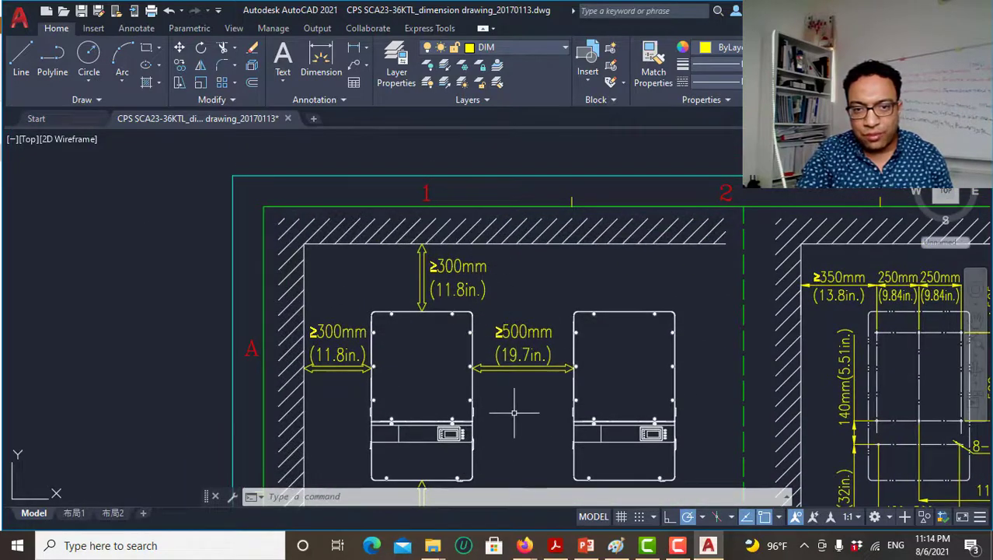
pyautogui.moveTo(513, 413); pyautogui.dragTo(481, 366, button='middle')
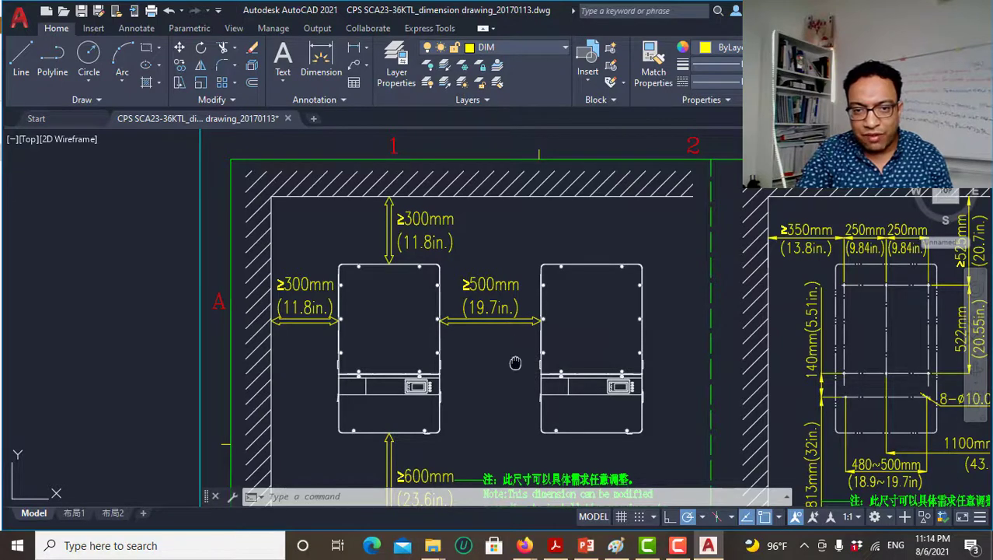
pyautogui.moveTo(515, 363); pyautogui.dragTo(498, 256, button='middle')
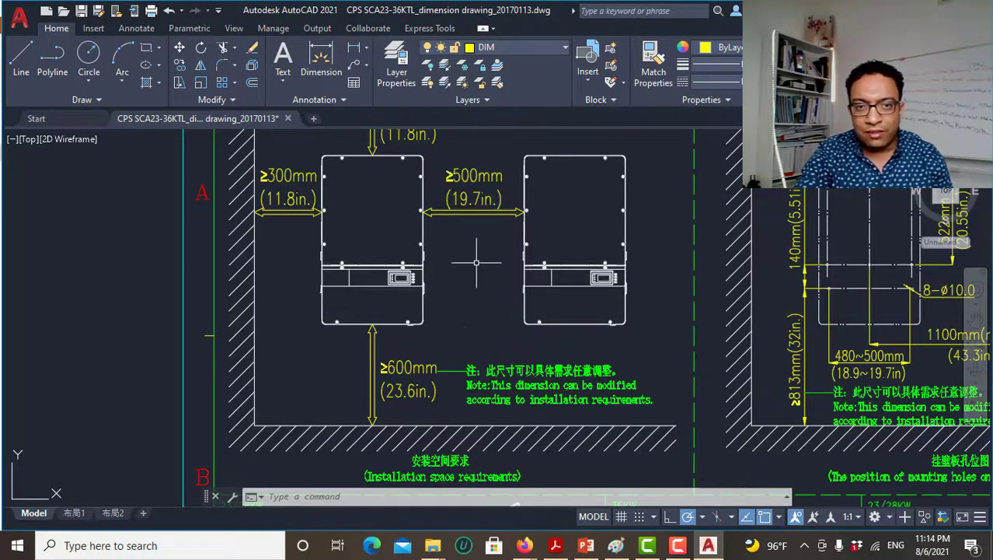
pyautogui.scroll(-2, 474, 262)
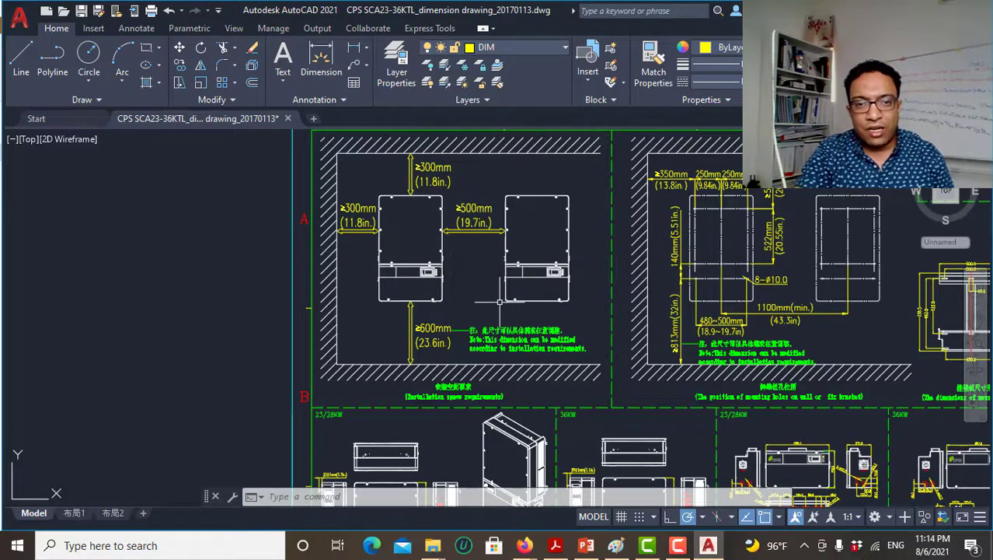
# Inspect the mounting-hole detail and centre the mounting bracket dimensions
pyautogui.moveTo(538, 380)
pyautogui.mouseDown(button='middle')
pyautogui.moveTo(449, 230)
pyautogui.moveTo(469, 295)
pyautogui.mouseUp(button='middle')
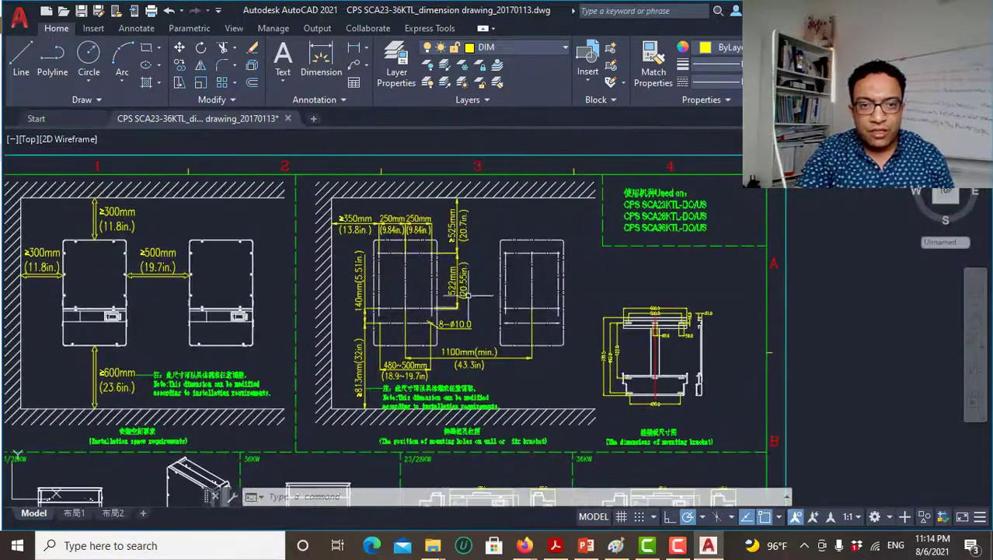
pyautogui.scroll(2, 422, 252)
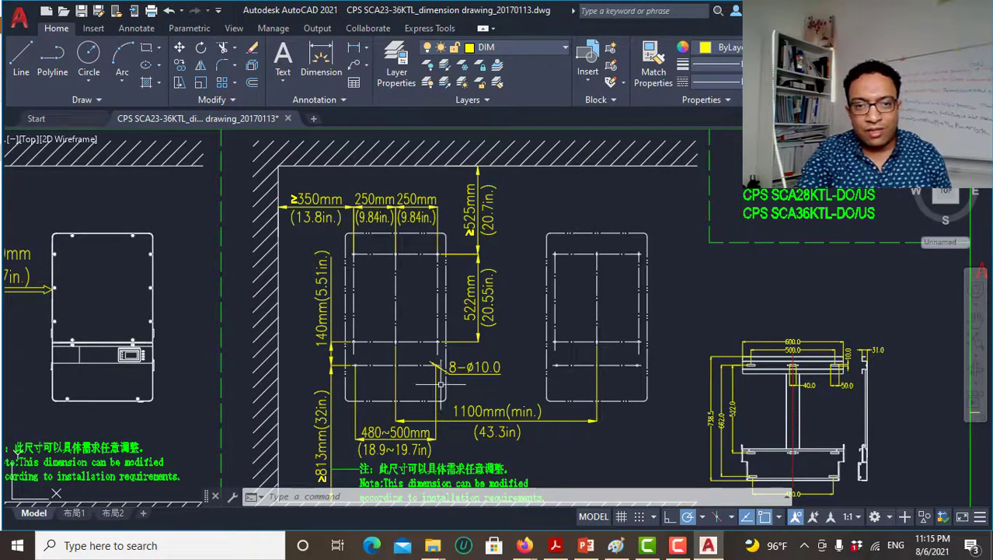
pyautogui.moveTo(440, 384); pyautogui.dragTo(465, 247, button='middle')
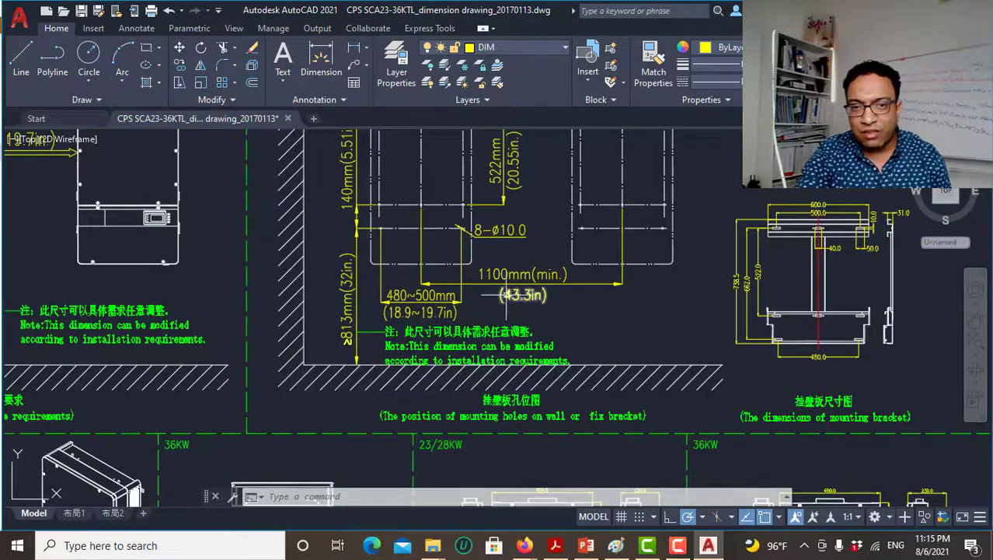
pyautogui.moveTo(734, 311); pyautogui.dragTo(572, 313, button='middle')
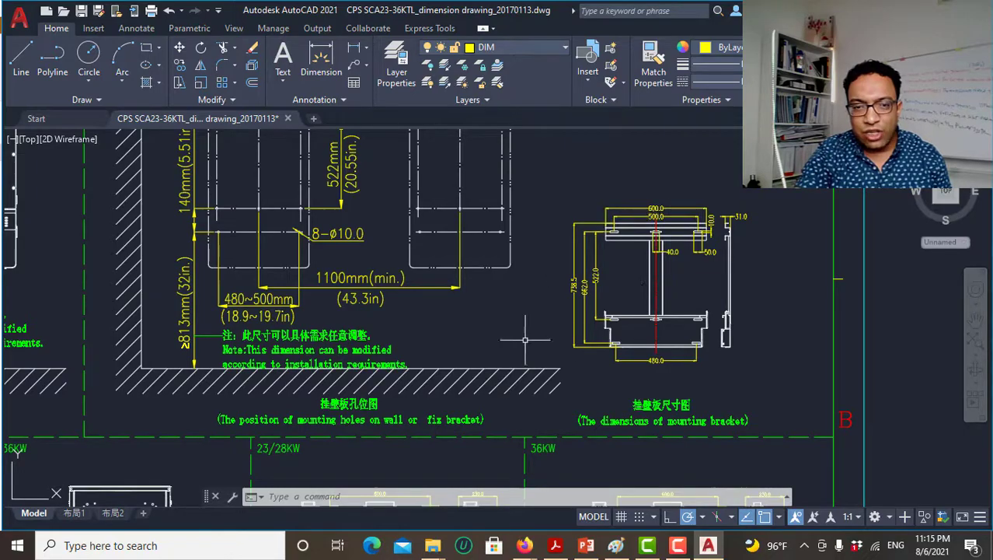
# Pan to the 23/28KW and 36KW inverter product views
pyautogui.moveTo(454, 315); pyautogui.dragTo(578, 272, button='middle')
pyautogui.moveTo(153, 438); pyautogui.dragTo(383, 358, button='middle')
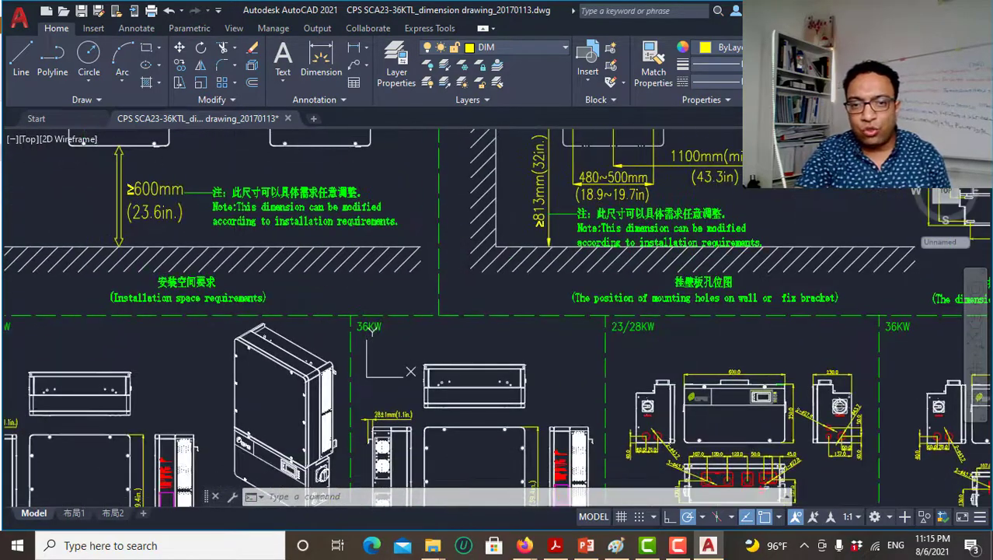
pyautogui.scroll(-1, 417, 338)
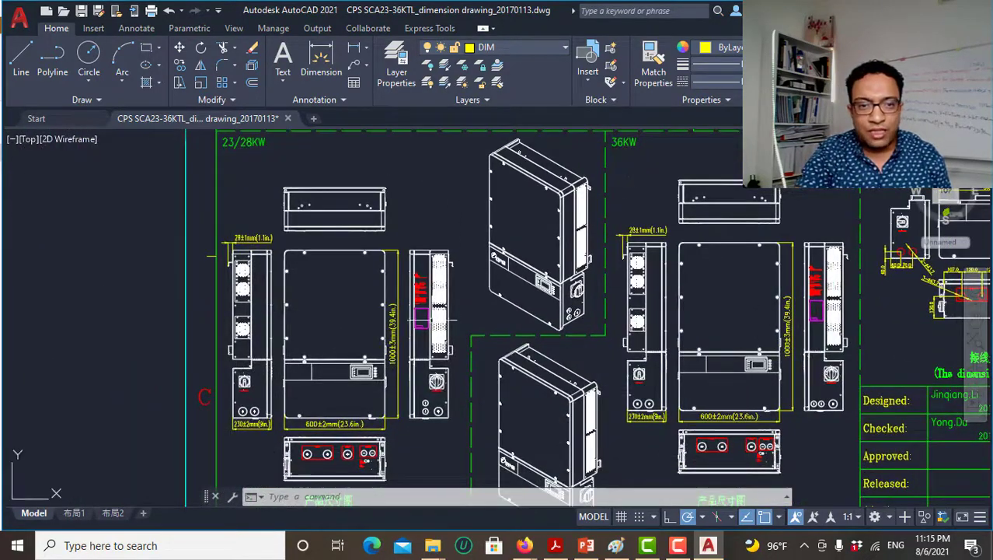
# Re-centre the sheet and zoom in on the inverter product views
pyautogui.scroll(-2, 419, 311)
pyautogui.moveTo(450, 317); pyautogui.dragTo(405, 301, button='middle')
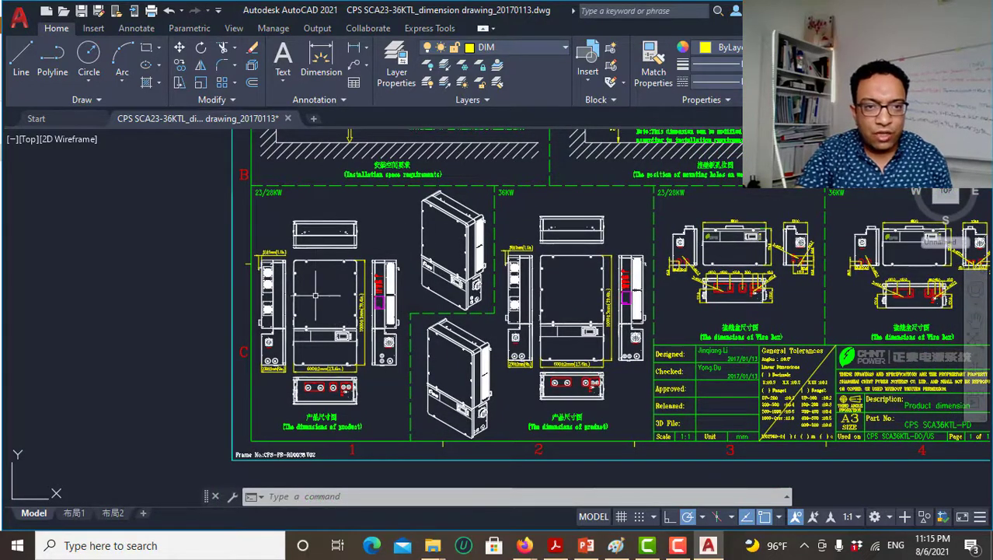
pyautogui.scroll(2, 254, 203)
pyautogui.scroll(2, 255, 195)
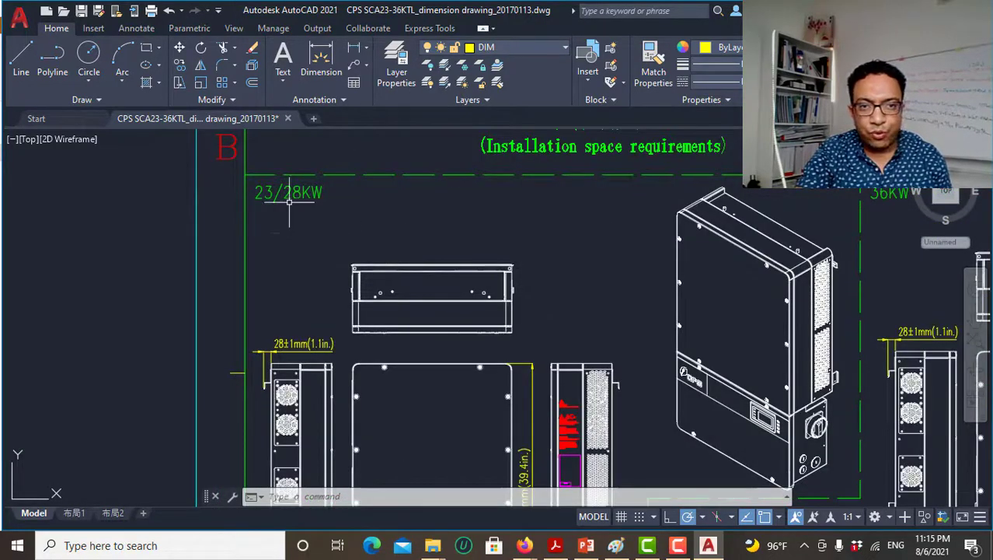
pyautogui.scroll(-1, 526, 278)
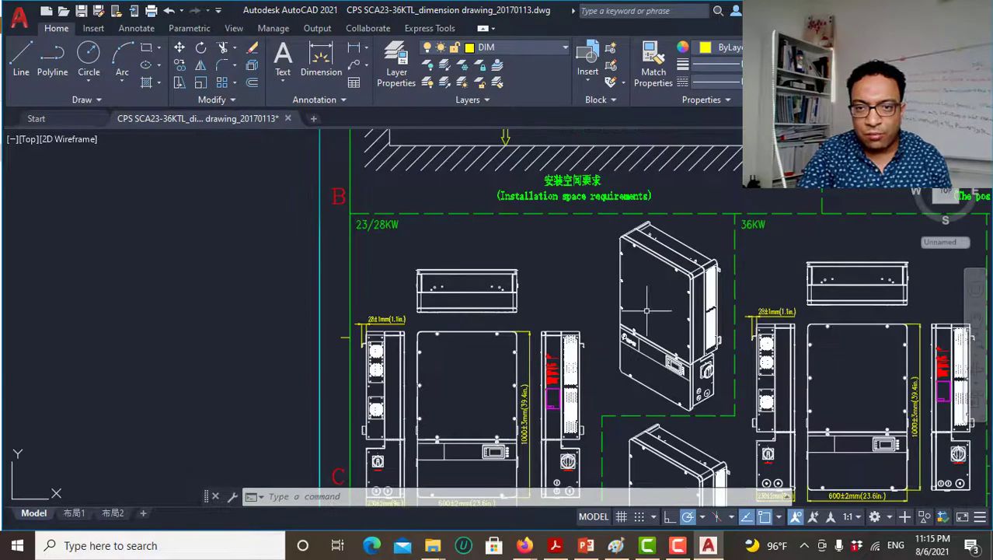
pyautogui.scroll(2, 681, 293)
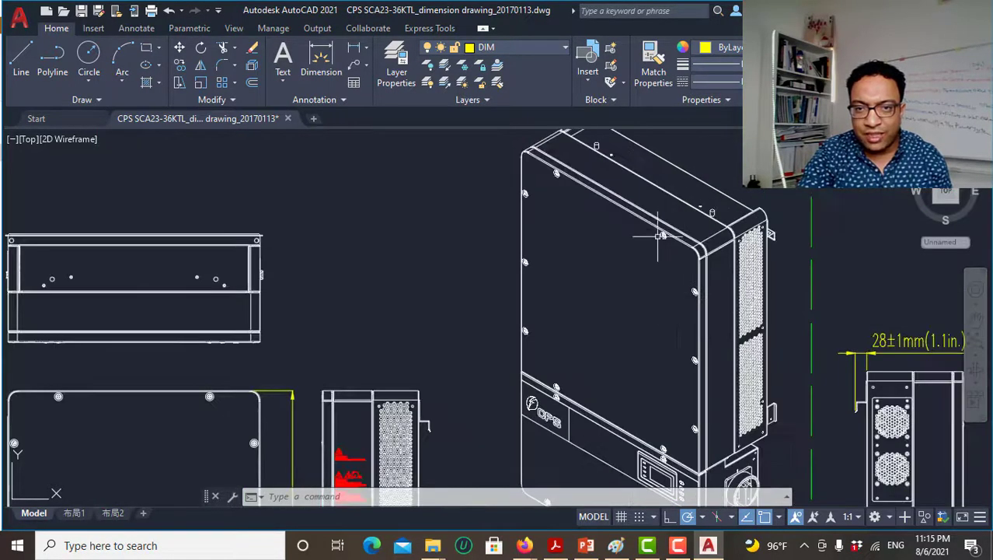
pyautogui.scroll(-1, 651, 266)
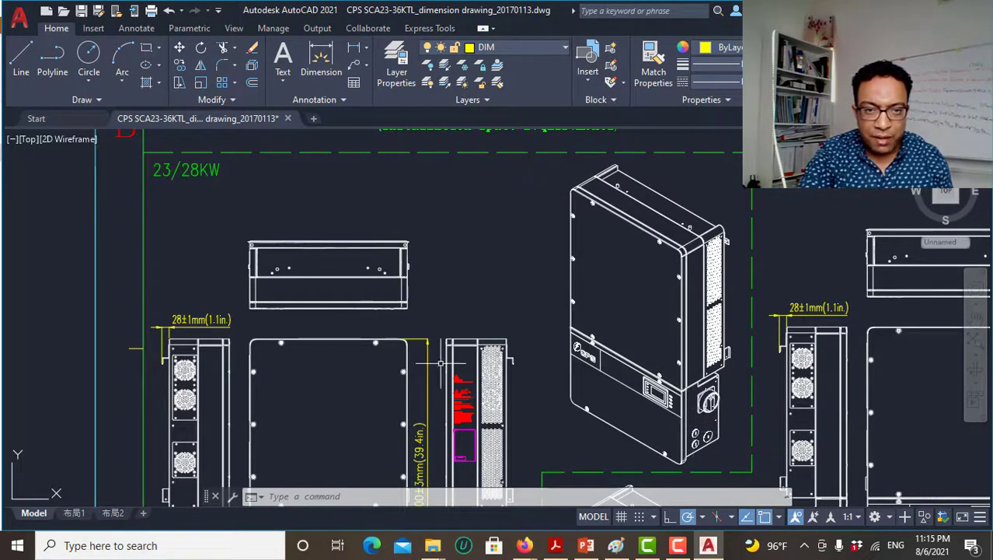
# Pan down to the bottom view and its 1000±3mm height and 230±2mm depth dimensions
pyautogui.moveTo(440, 363); pyautogui.dragTo(453, 310, button='middle')
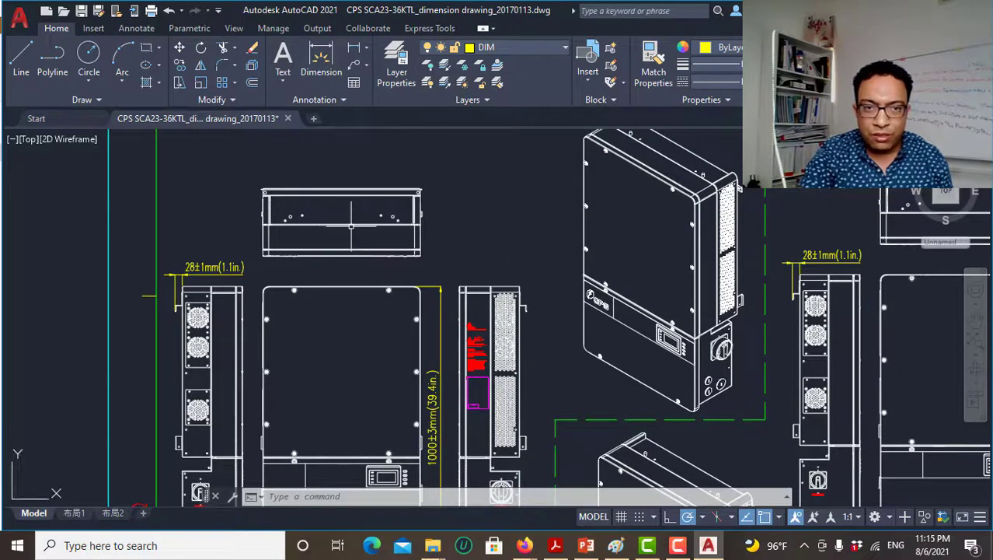
pyautogui.moveTo(345, 229); pyautogui.dragTo(345, 201, button='middle')
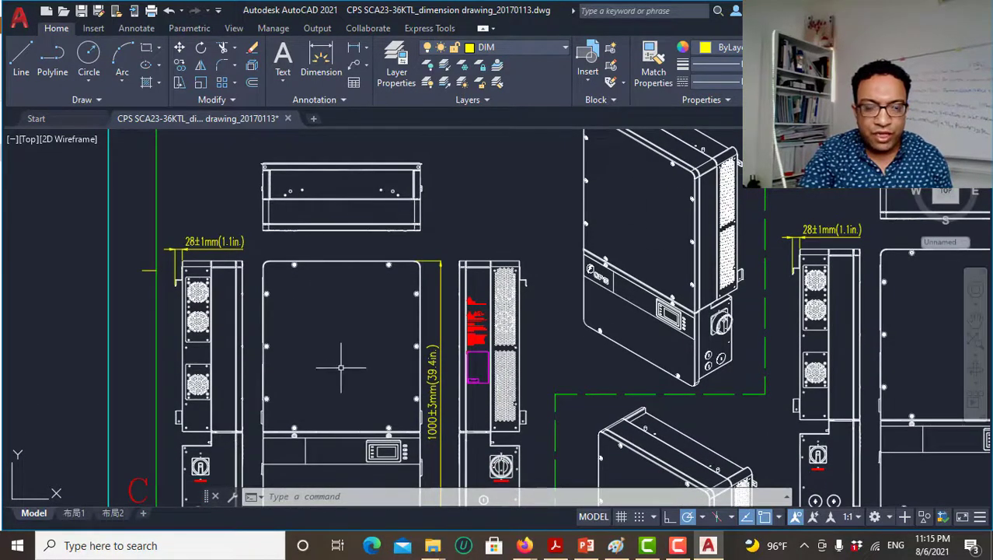
pyautogui.moveTo(342, 366); pyautogui.dragTo(335, 298, button='middle')
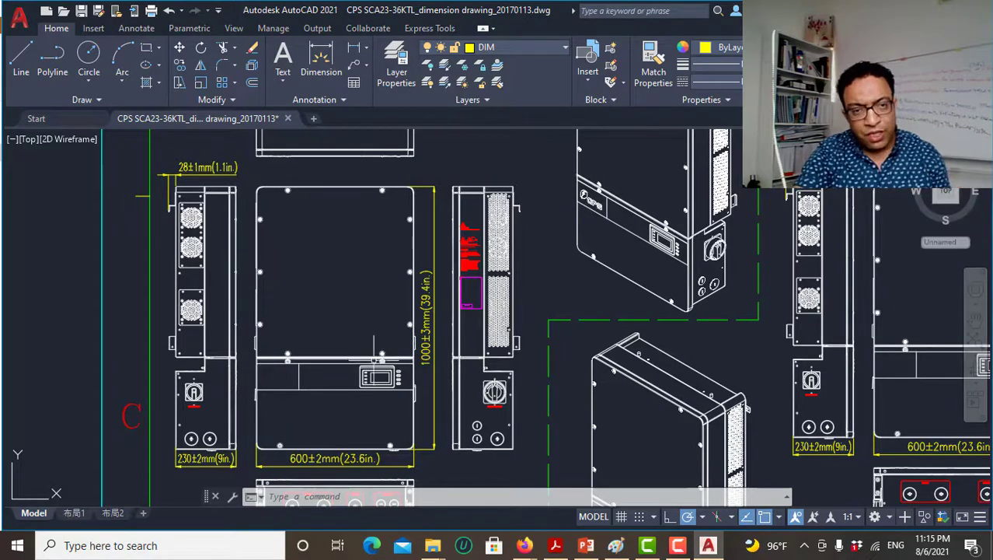
pyautogui.moveTo(327, 349); pyautogui.dragTo(312, 269, button='middle')
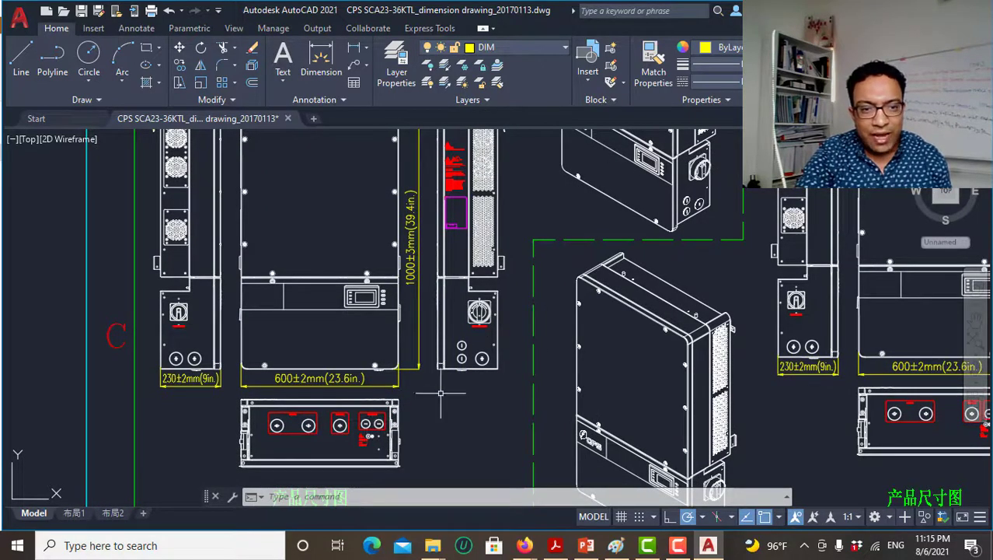
# Zoom in on the bottom view's DC INPUT and AC OUTPUT connection boxes
pyautogui.moveTo(452, 420); pyautogui.dragTo(451, 318, button='middle')
pyautogui.scroll(5, 296, 287)
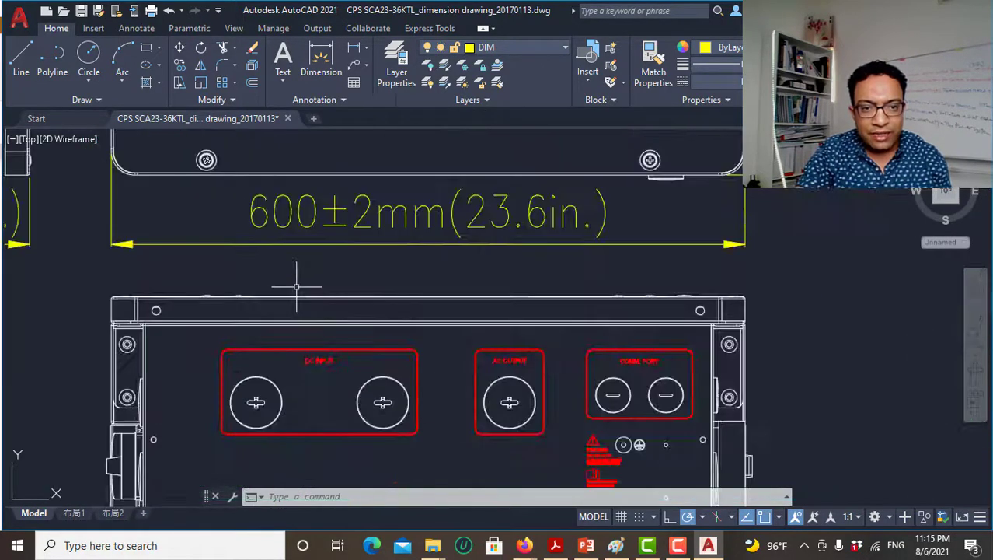
pyautogui.moveTo(462, 372); pyautogui.dragTo(438, 282, button='middle')
pyautogui.scroll(4, 294, 333)
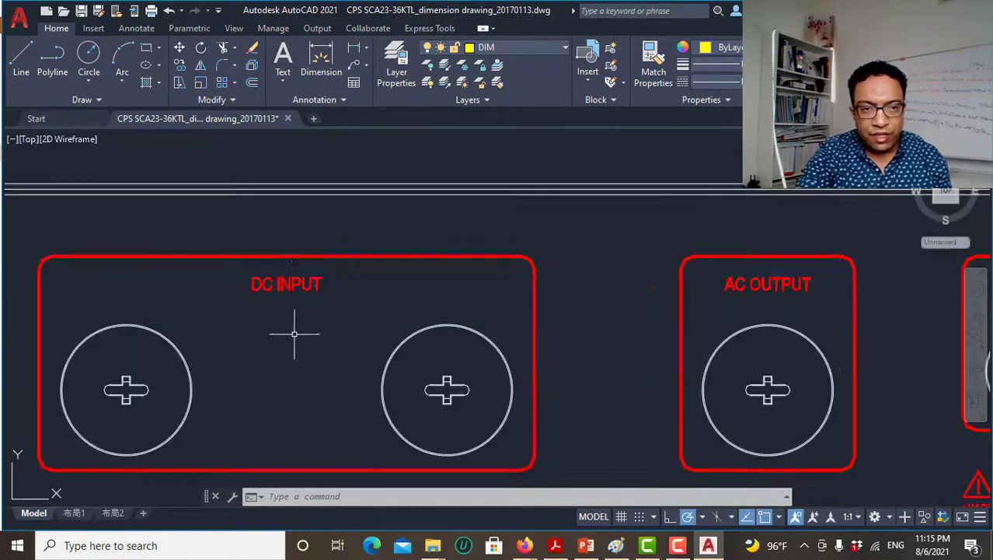
pyautogui.moveTo(294, 333); pyautogui.dragTo(352, 277, button='middle')
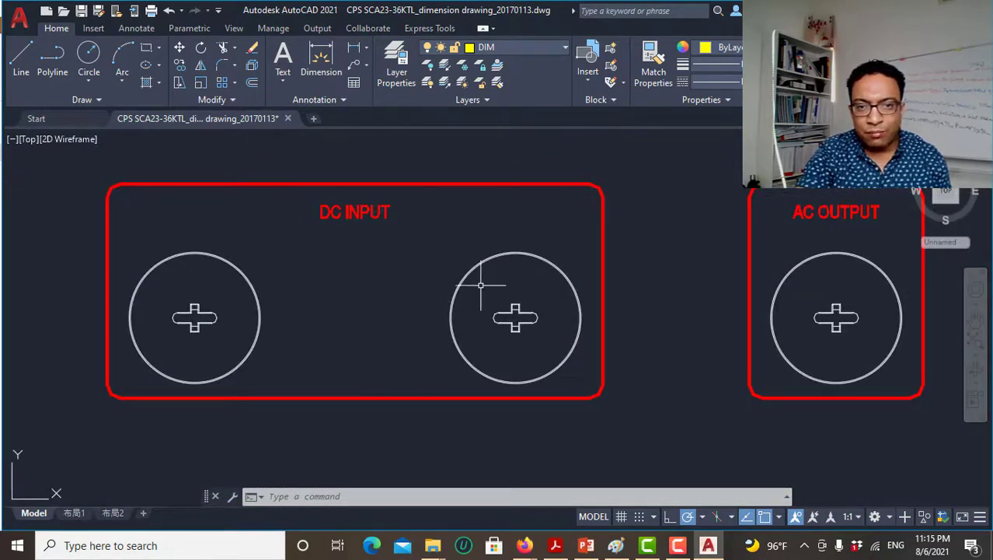
pyautogui.scroll(-4, 396, 328)
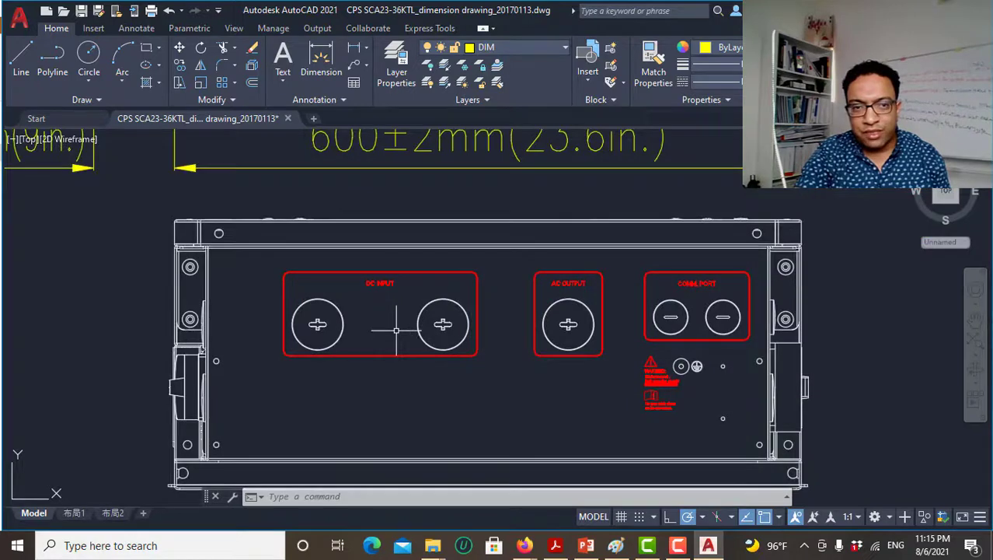
pyautogui.moveTo(542, 373); pyautogui.dragTo(395, 357, button='middle')
pyautogui.scroll(4, 440, 268)
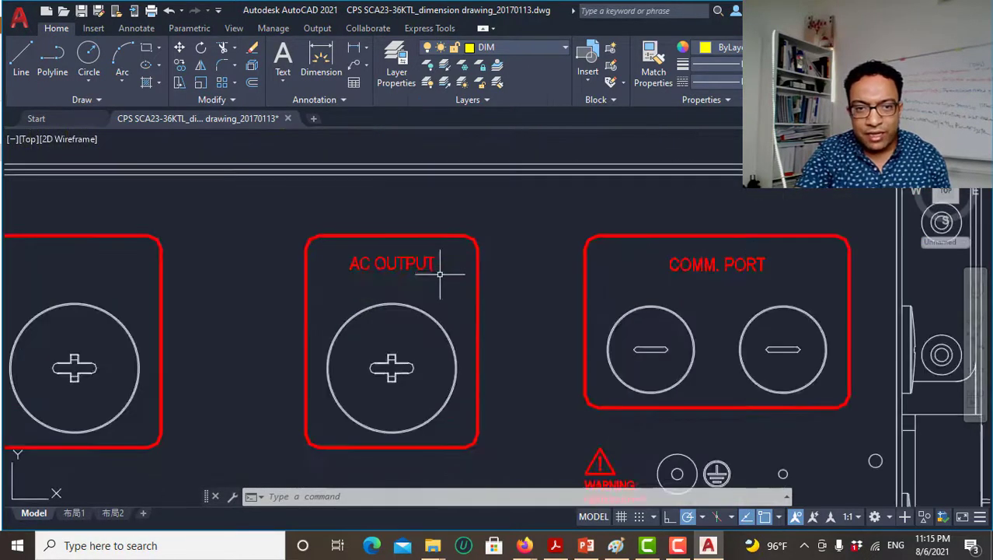
pyautogui.scroll(-3, 425, 290)
pyautogui.scroll(-1, 461, 284)
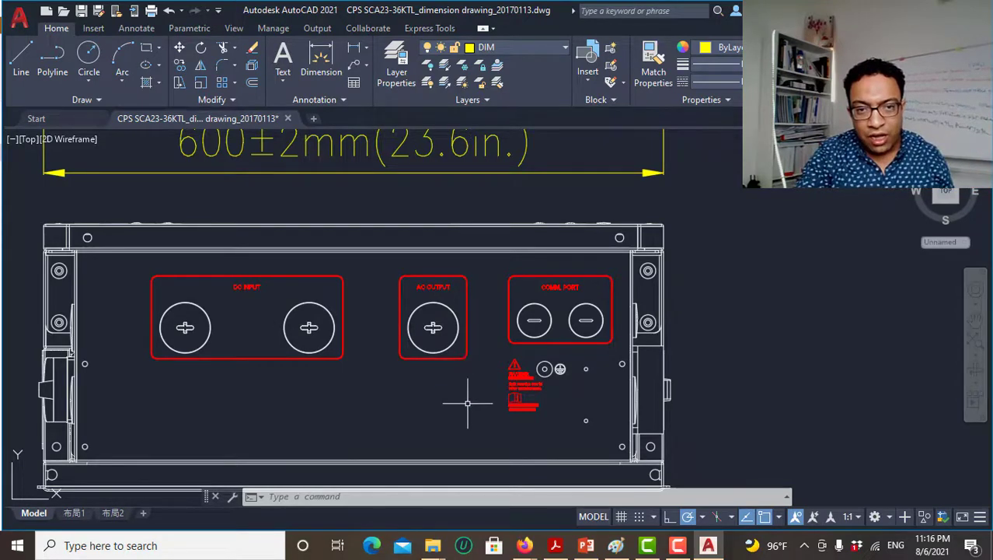
pyautogui.moveTo(471, 400); pyautogui.dragTo(340, 394, button='middle')
# Examine the WARNING label, then zoom back out to the whole connection panel
pyautogui.scroll(4, 303, 300)
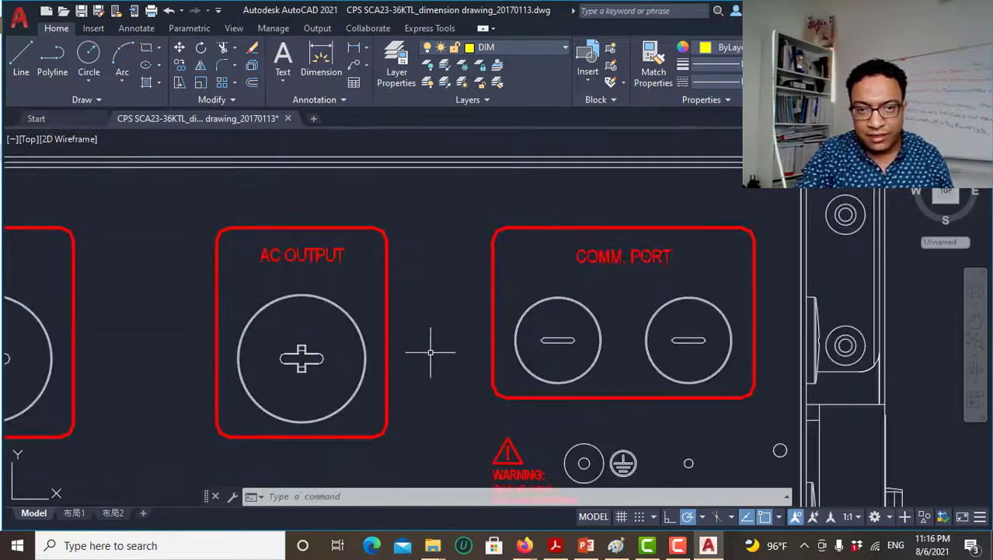
pyautogui.scroll(-2, 449, 347)
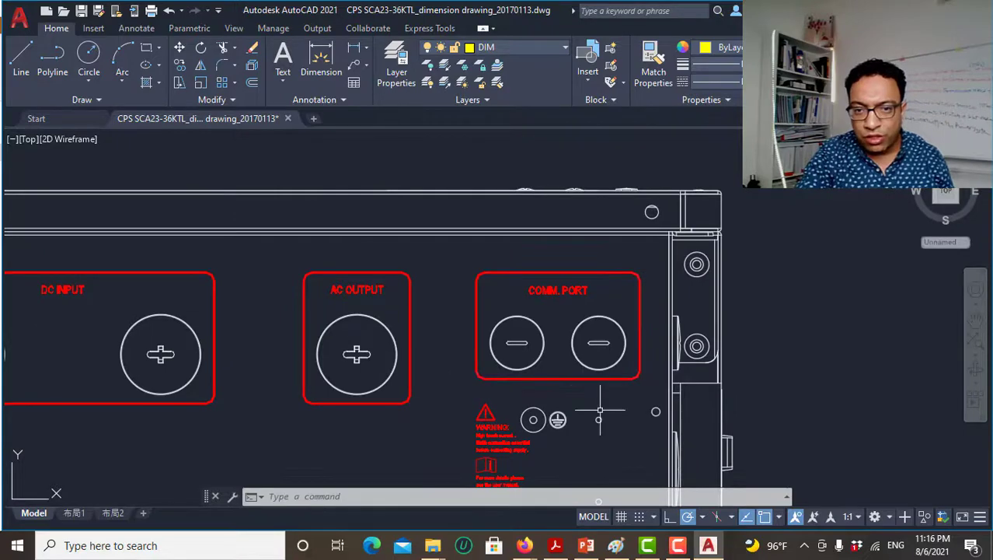
pyautogui.moveTo(566, 479); pyautogui.dragTo(406, 394, button='middle')
pyautogui.scroll(2, 384, 377)
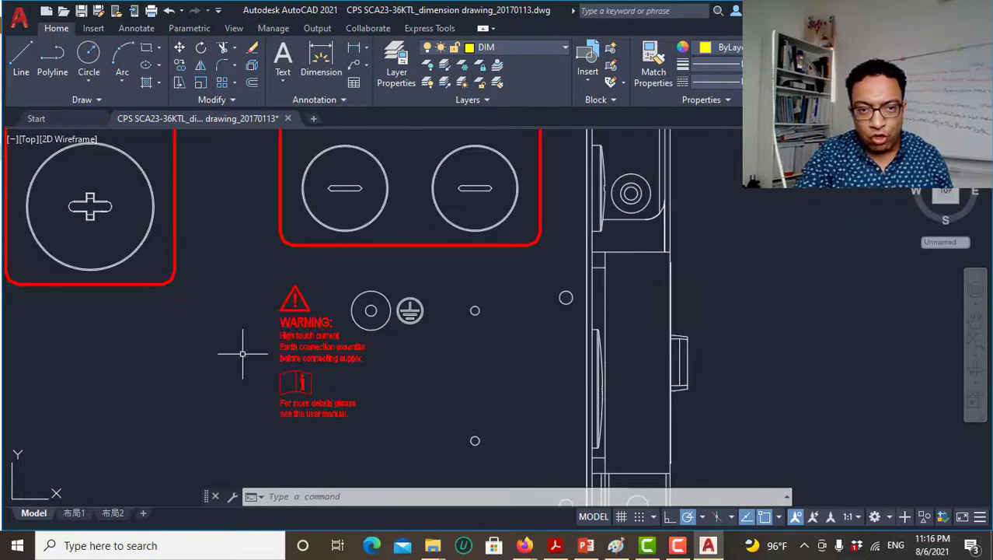
pyautogui.moveTo(389, 351); pyautogui.dragTo(229, 354, button='middle')
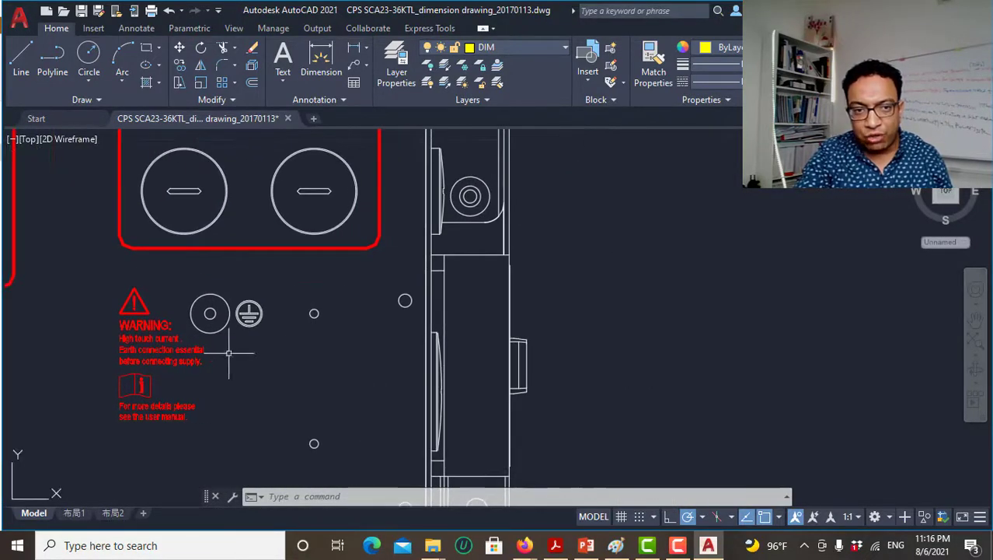
pyautogui.scroll(-4, 351, 344)
pyautogui.moveTo(310, 332)
pyautogui.mouseDown(button='middle')
pyautogui.moveTo(456, 302)
pyautogui.moveTo(583, 297)
pyautogui.moveTo(588, 317)
pyautogui.mouseUp(button='middle')
pyautogui.scroll(-3, 614, 327)
pyautogui.scroll(-3, 623, 333)
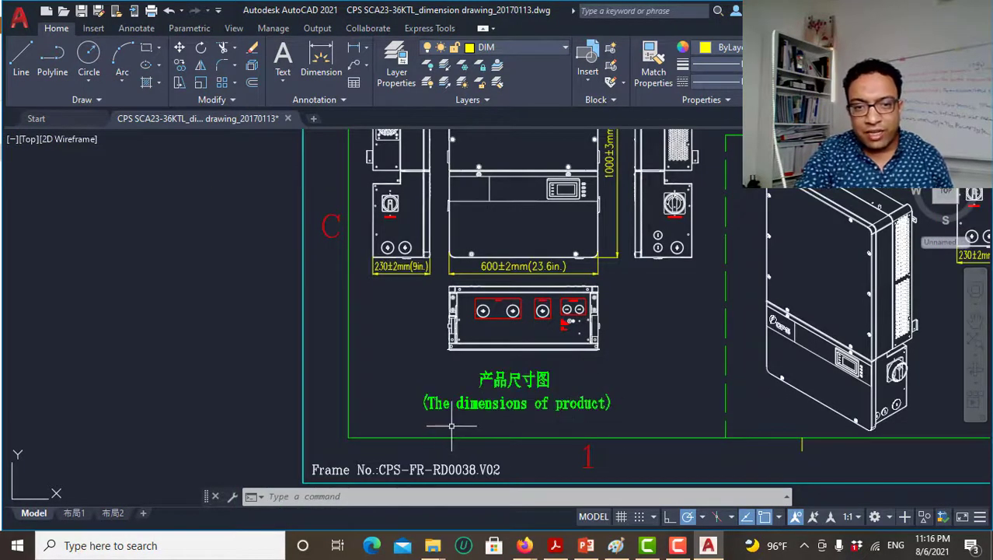
# Review the product views, pan to the wire-box views and title block, then show the full sheet
pyautogui.moveTo(653, 335)
pyautogui.mouseDown(button='middle')
pyautogui.moveTo(388, 336)
pyautogui.moveTo(533, 349)
pyautogui.mouseUp(button='middle')
pyautogui.scroll(3, 435, 334)
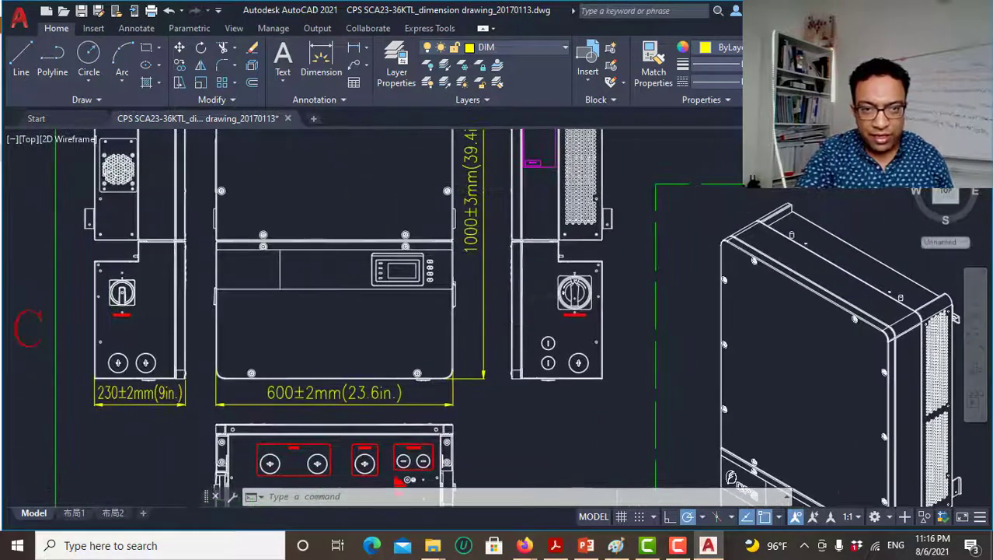
pyautogui.scroll(-5, 600, 250)
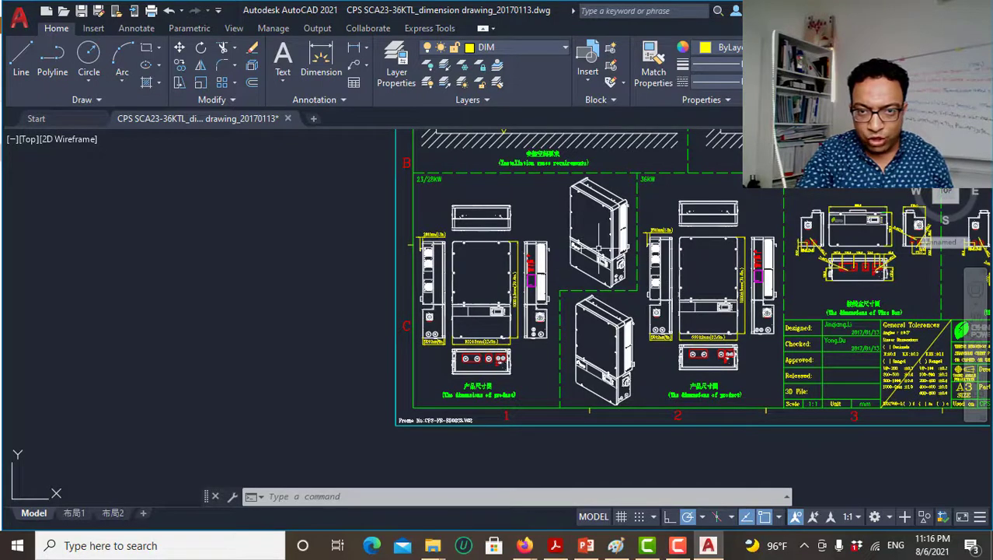
pyautogui.scroll(2, 507, 266)
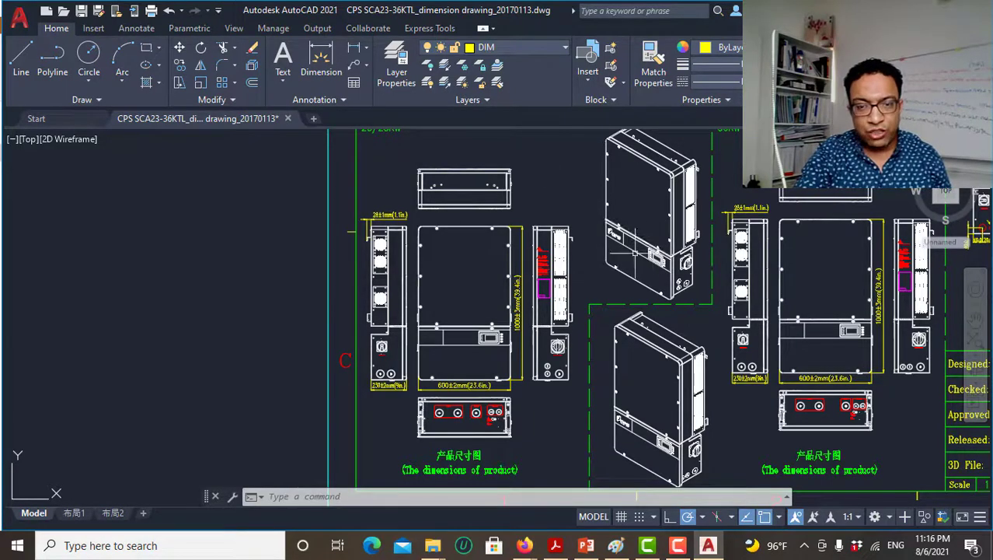
pyautogui.moveTo(552, 268); pyautogui.dragTo(382, 286, button='middle')
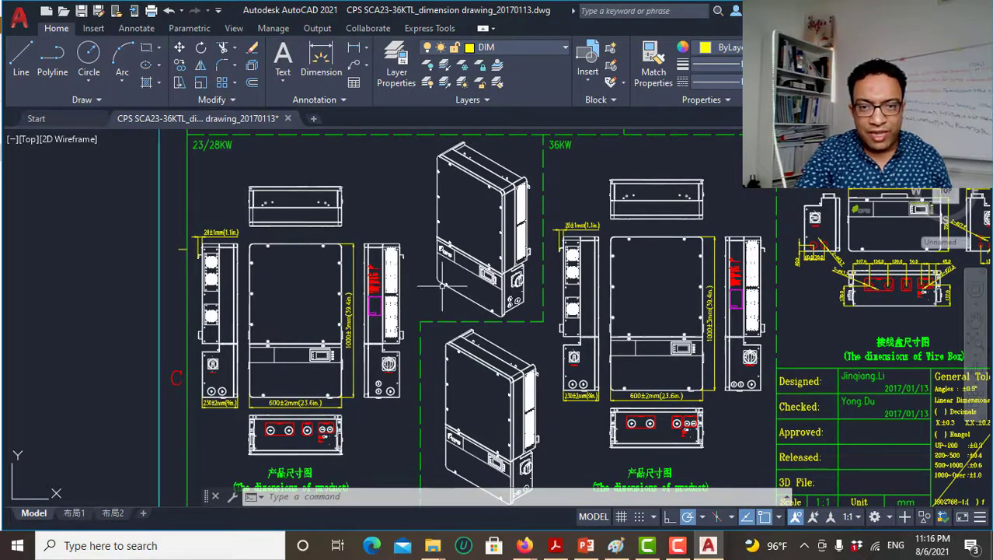
pyautogui.scroll(-2, 630, 311)
pyautogui.scroll(-2, 630, 311)
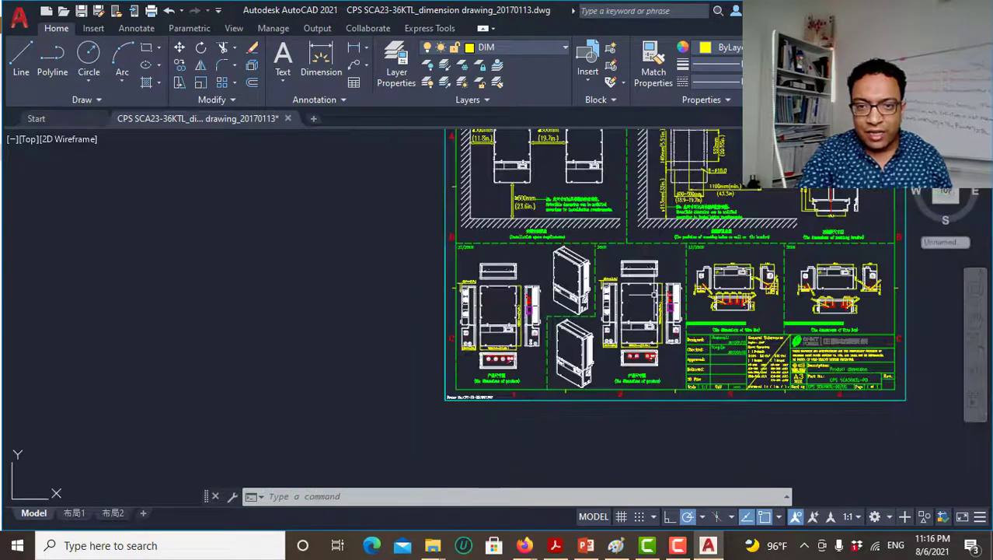
# Zoom in on the title block and company logo for a close look
pyautogui.moveTo(650, 296); pyautogui.dragTo(266, 263, button='middle')
pyautogui.scroll(1, 373, 280)
pyautogui.scroll(4, 390, 282)
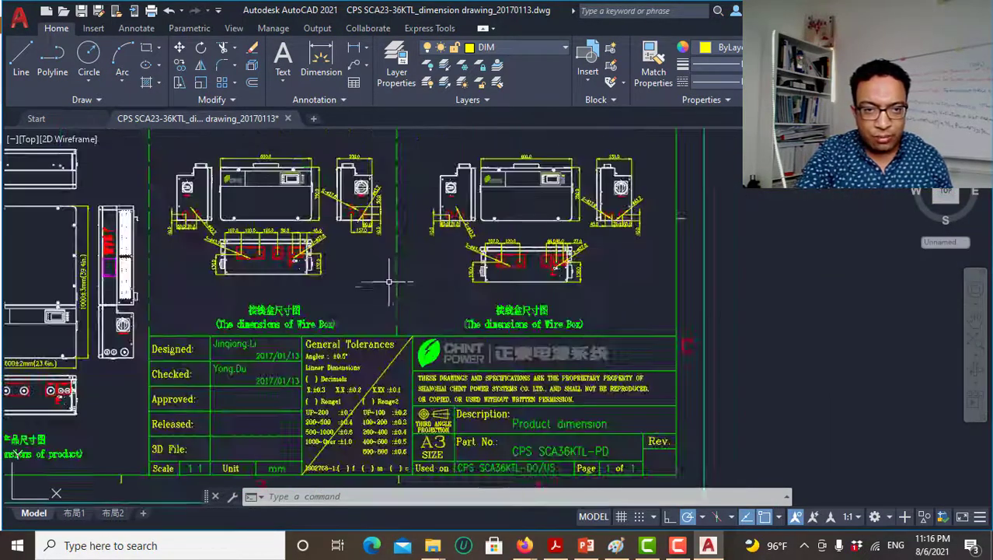
pyautogui.moveTo(351, 284); pyautogui.dragTo(404, 222, button='middle')
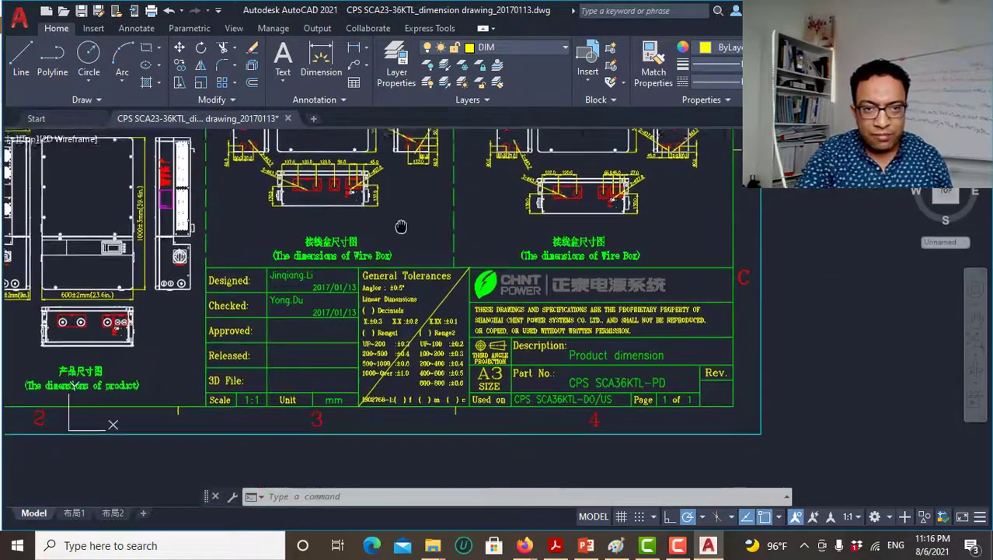
pyautogui.scroll(3, 569, 274)
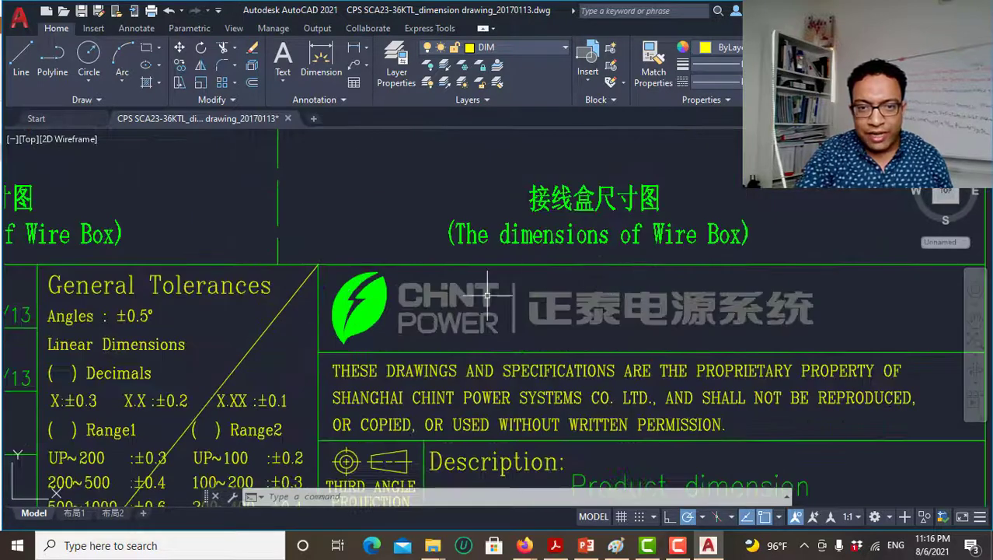
# Zoom back out and centre the full sheet in the window
pyautogui.scroll(-2, 483, 310)
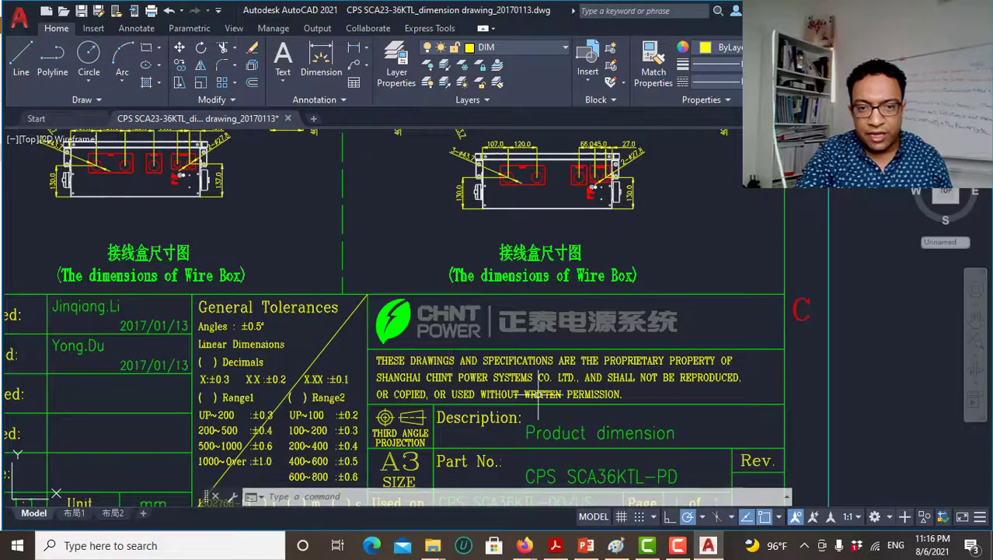
pyautogui.scroll(-3, 645, 420)
pyautogui.scroll(-1, 435, 350)
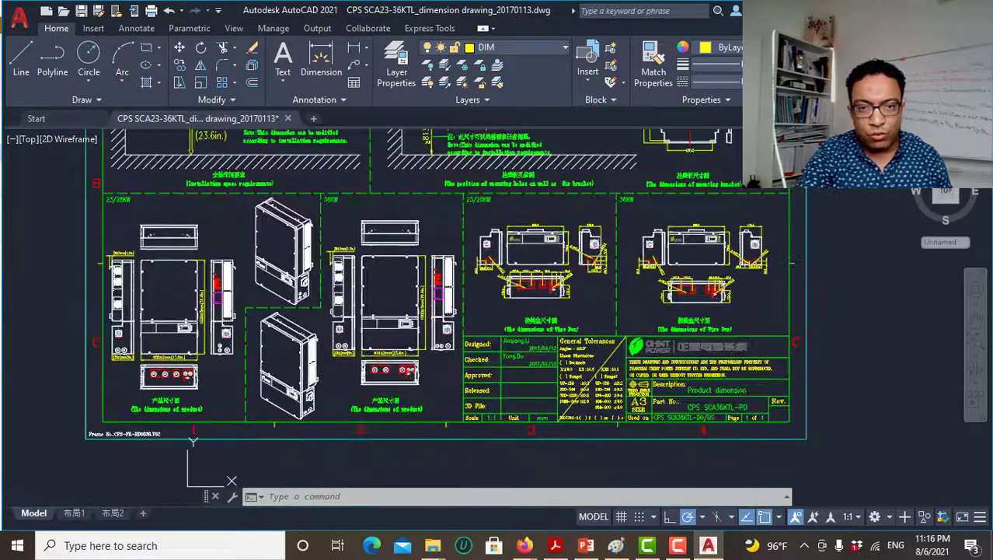
pyautogui.scroll(-2, 562, 317)
pyautogui.moveTo(576, 207); pyautogui.dragTo(556, 268, button='middle')
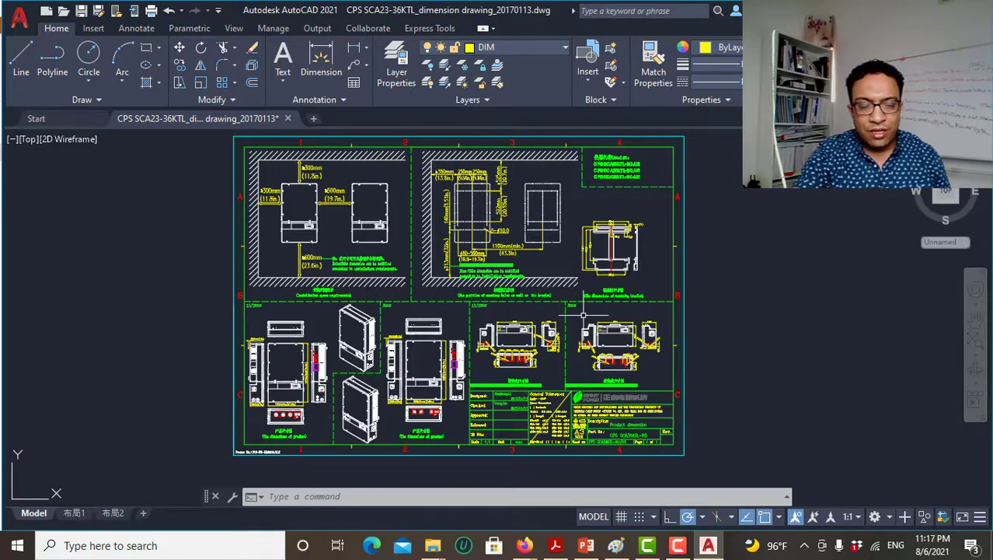
# Glance at the open Firefox windows, then switch to the chint CAD files folder
pyautogui.click(524, 548)
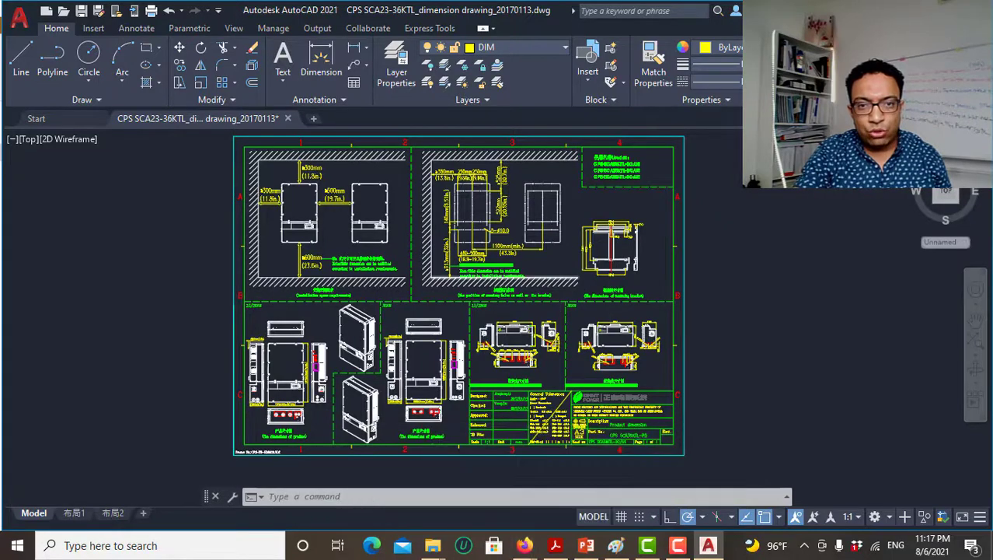
pyautogui.scroll(4, 631, 266)
pyautogui.scroll(-4, 630, 265)
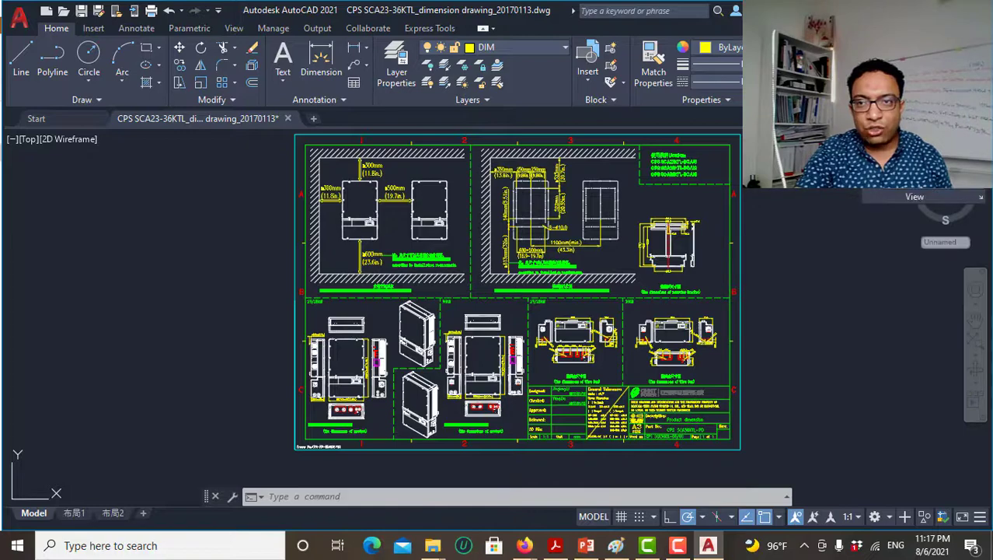
pyautogui.click(432, 545)
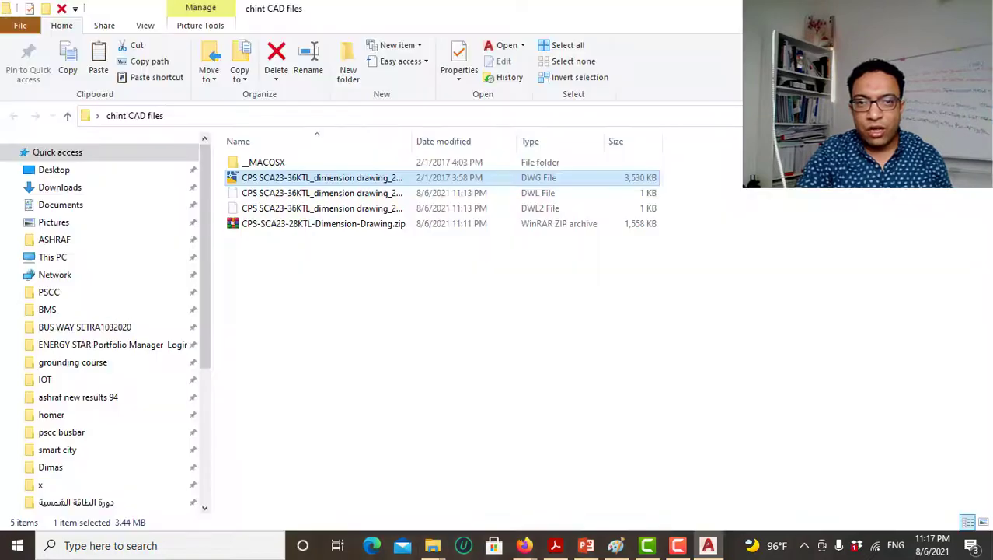
# Glance at PowerPoint and the chint CAD files folder, then return to the Chint downloads page
pyautogui.click(588, 547)
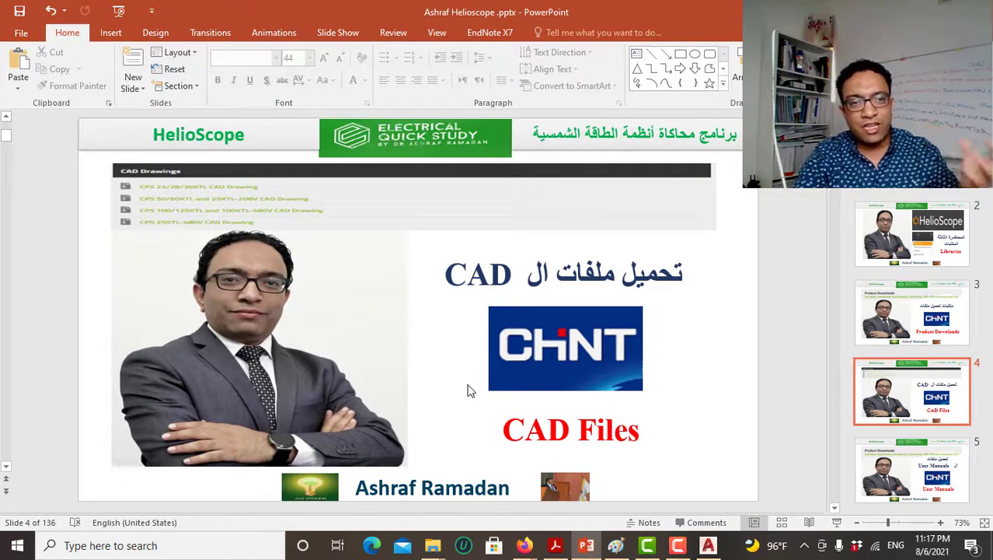
pyautogui.click(433, 545)
pyautogui.moveTo(525, 545)
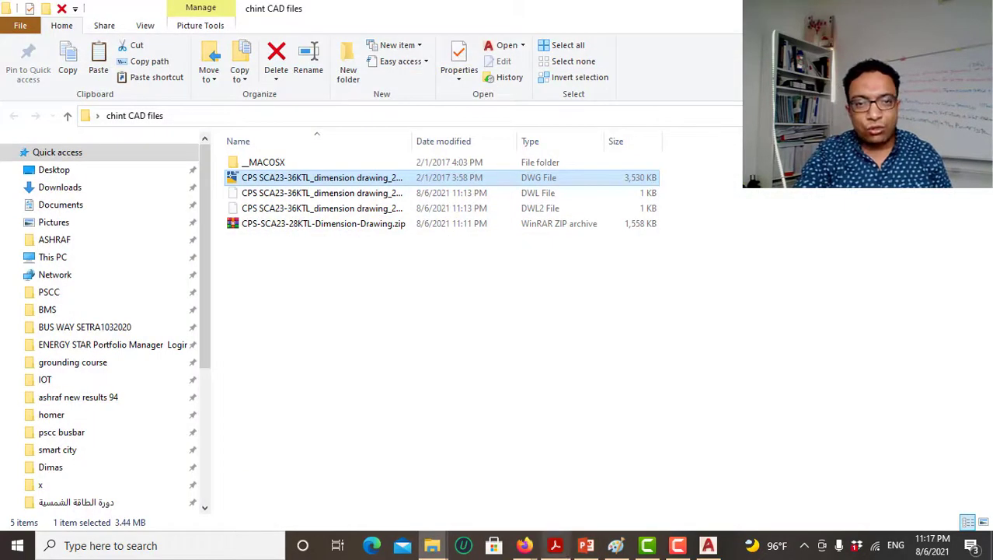
pyautogui.click(447, 505)
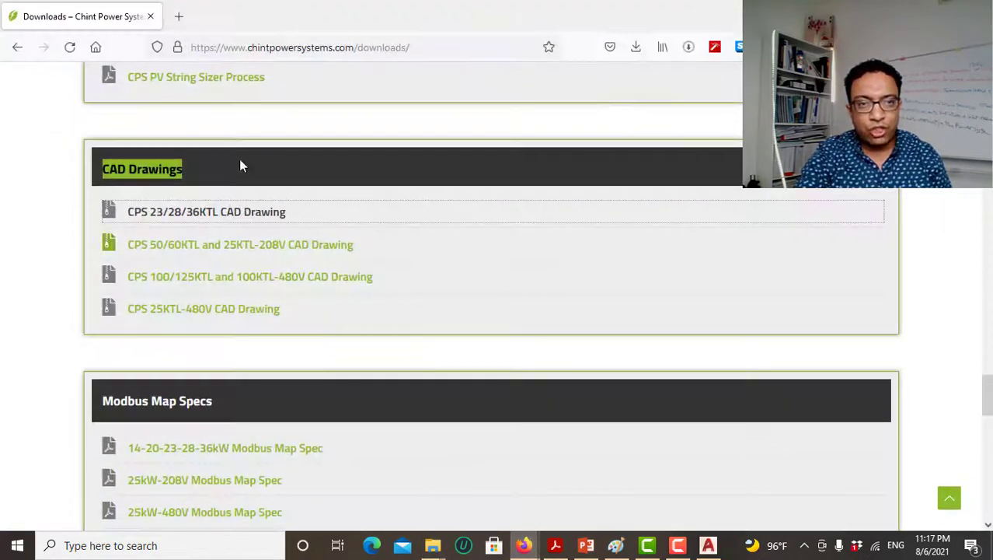
pyautogui.click(17, 53)
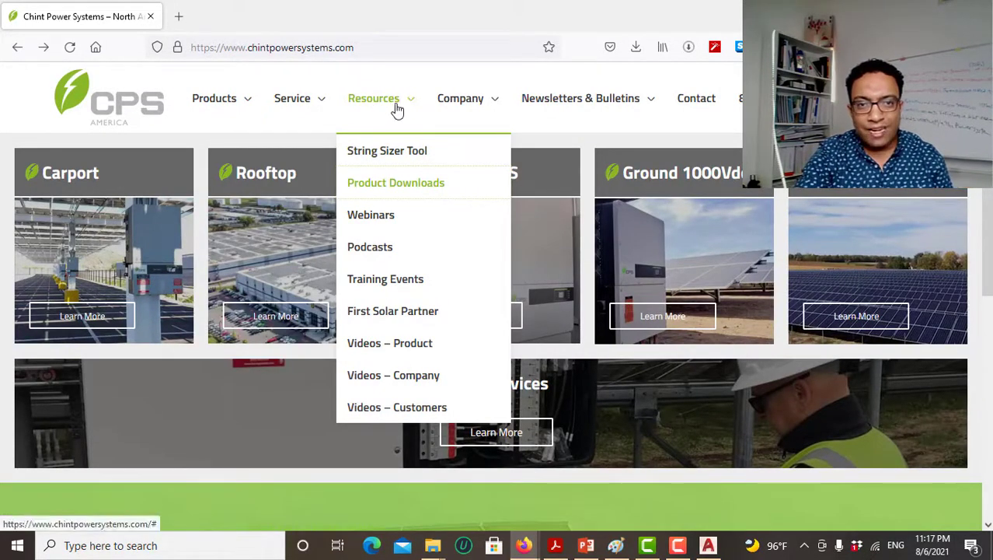
pyautogui.click(379, 187)
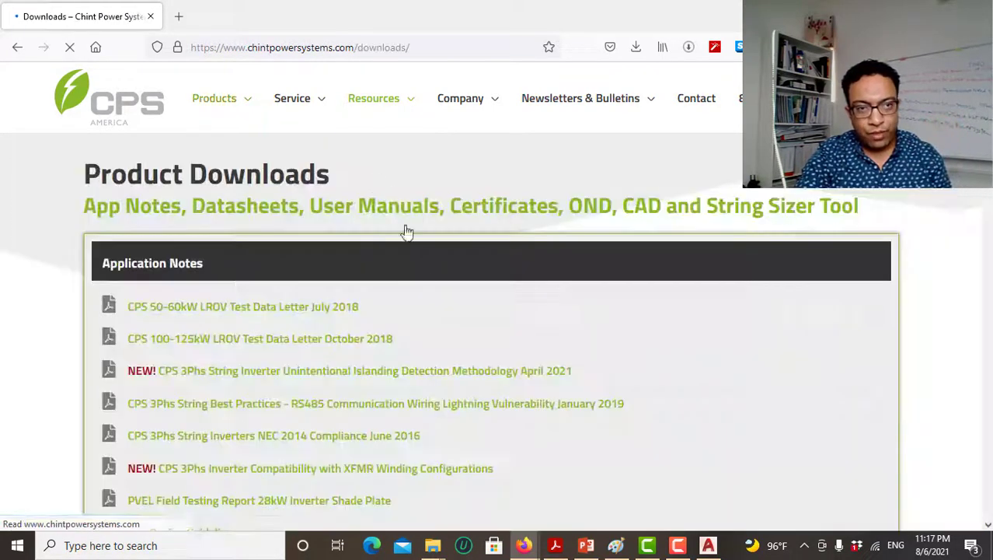
pyautogui.scroll(-3, 335, 311)
pyautogui.scroll(-6, 313, 326)
pyautogui.scroll(-8, 312, 327)
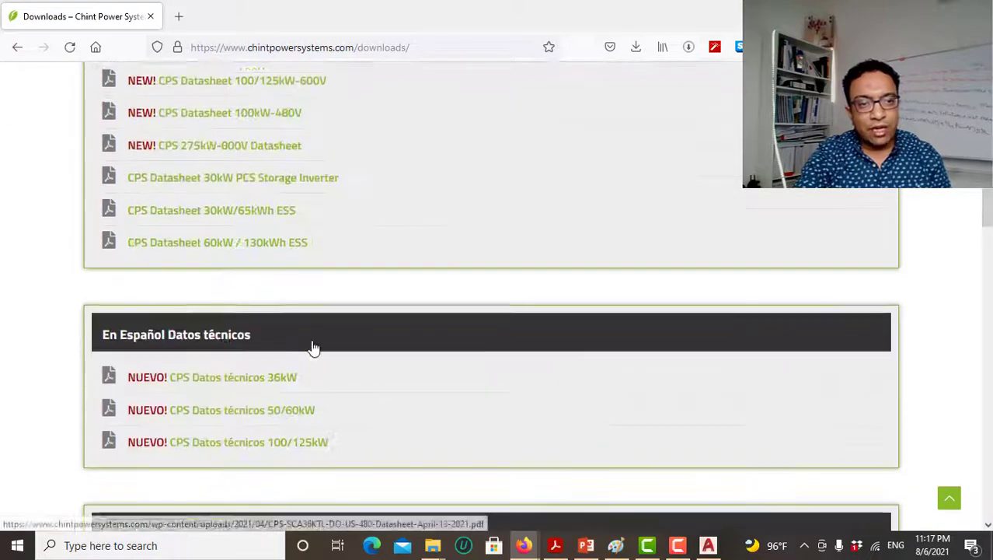
pyautogui.scroll(-3, 312, 334)
pyautogui.scroll(-4, 313, 347)
pyautogui.scroll(-3, 312, 347)
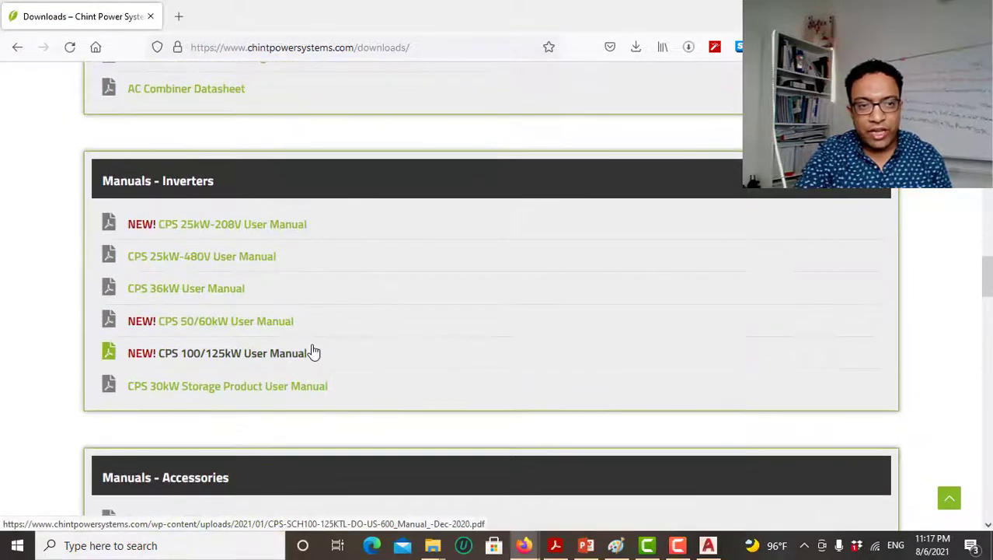
pyautogui.scroll(-5, 311, 354)
pyautogui.scroll(-3, 311, 356)
pyautogui.scroll(-3, 311, 356)
pyautogui.scroll(-3, 311, 356)
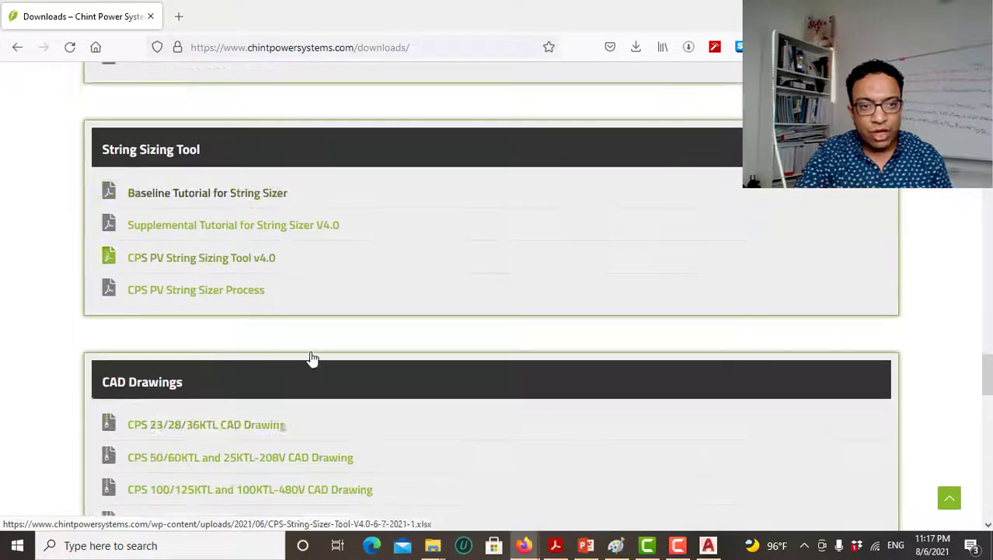
pyautogui.scroll(-1, 312, 359)
pyautogui.scroll(-3, 311, 357)
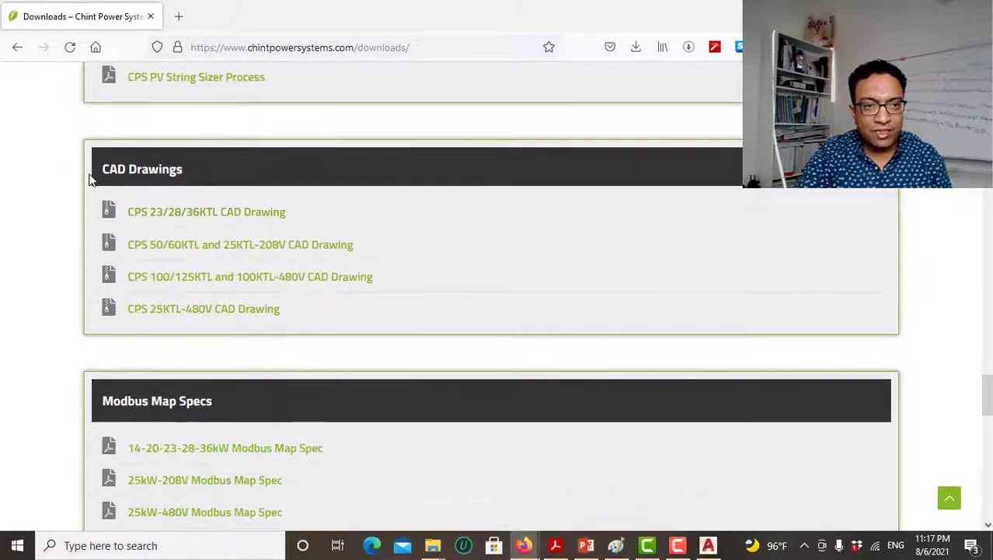
# Start the CPS 23/28/36KTL CAD drawing download, cancel the prompt, and show recent downloads
pyautogui.moveTo(183, 170); pyautogui.dragTo(97, 180)
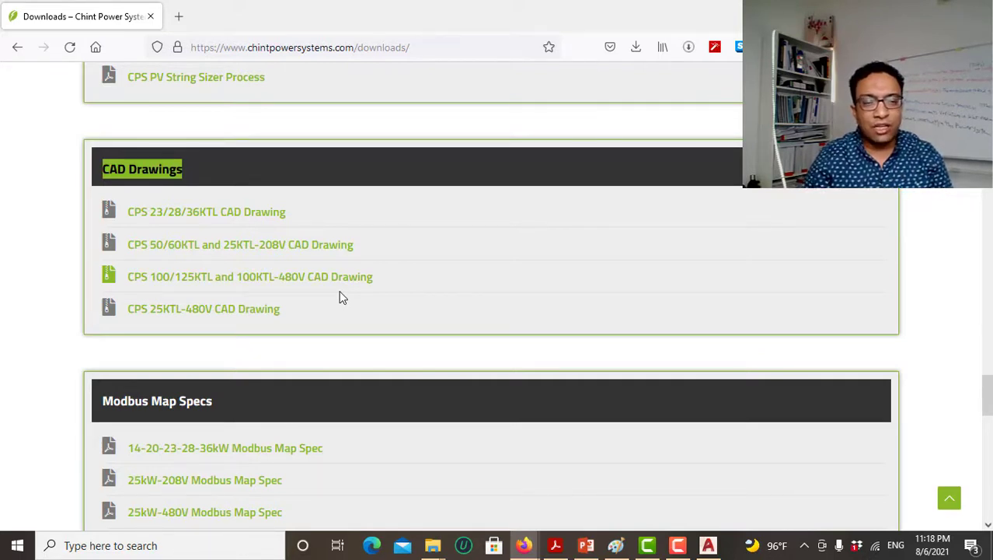
pyautogui.click(175, 220)
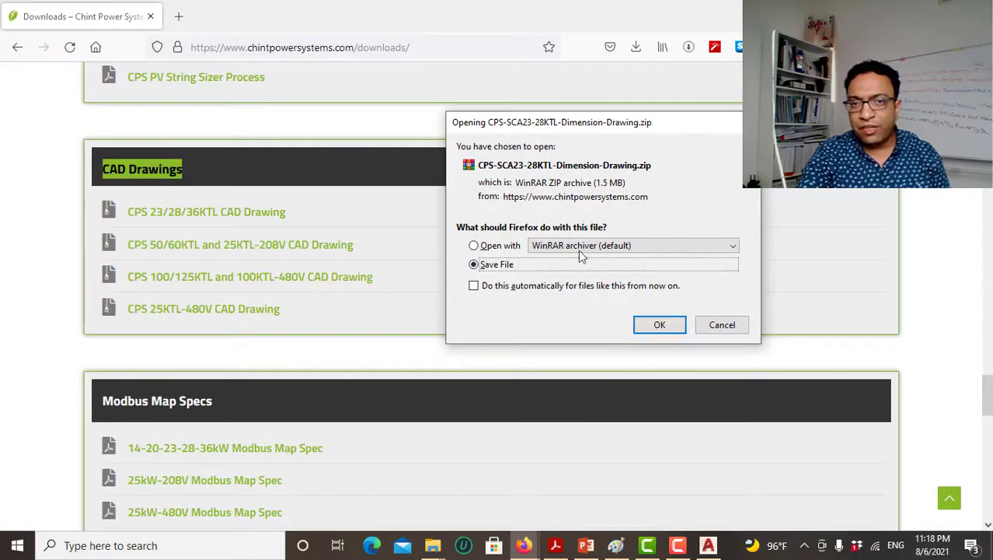
pyautogui.click(721, 325)
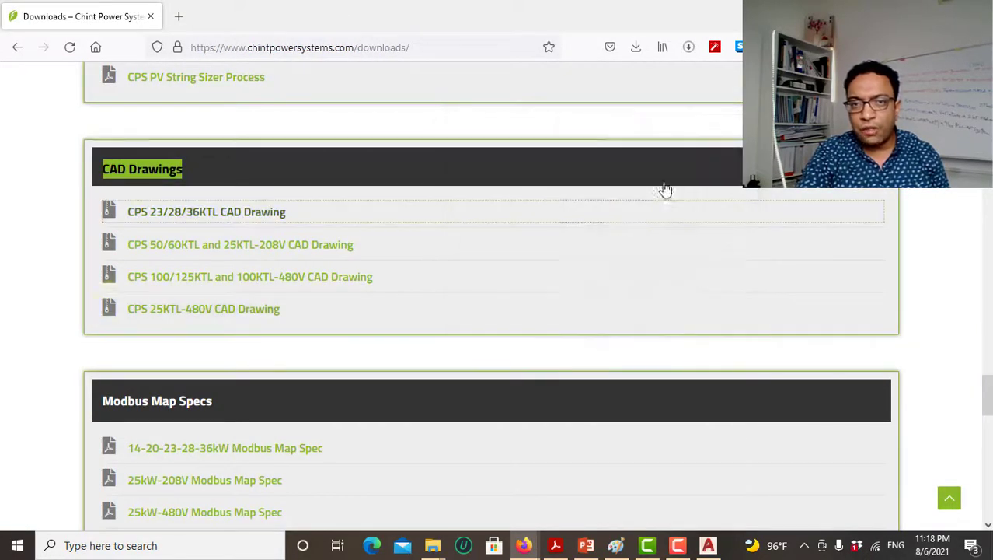
pyautogui.click(638, 50)
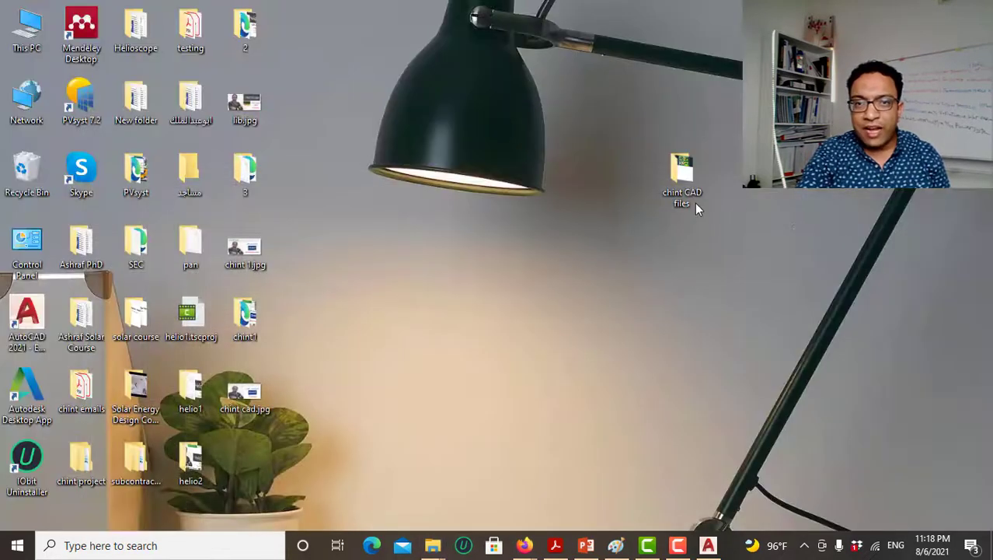
# Open the desktop chint CAD files folder, maximize it, and open the inverter DWG in AutoCAD
pyautogui.doubleClick(681, 175)
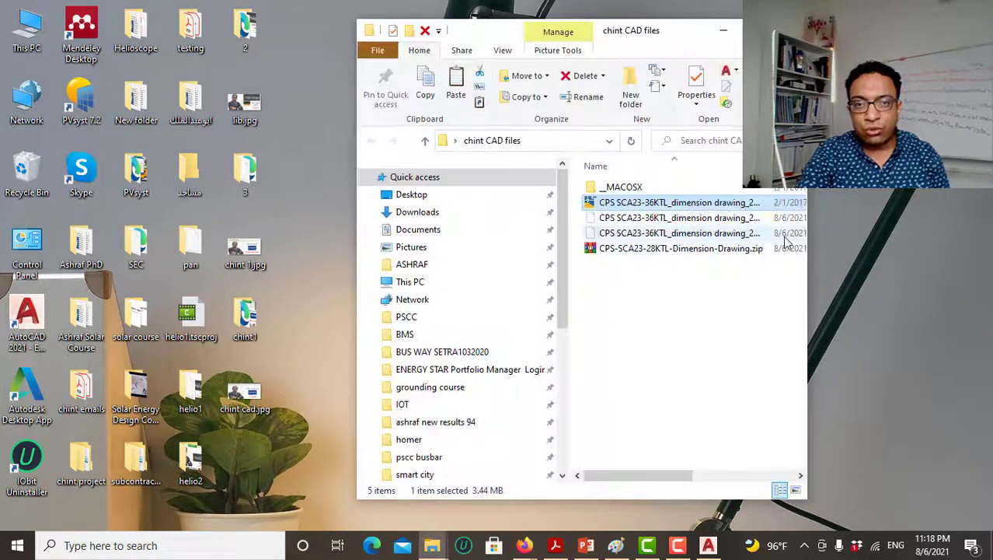
pyautogui.moveTo(734, 31); pyautogui.dragTo(392, 31)
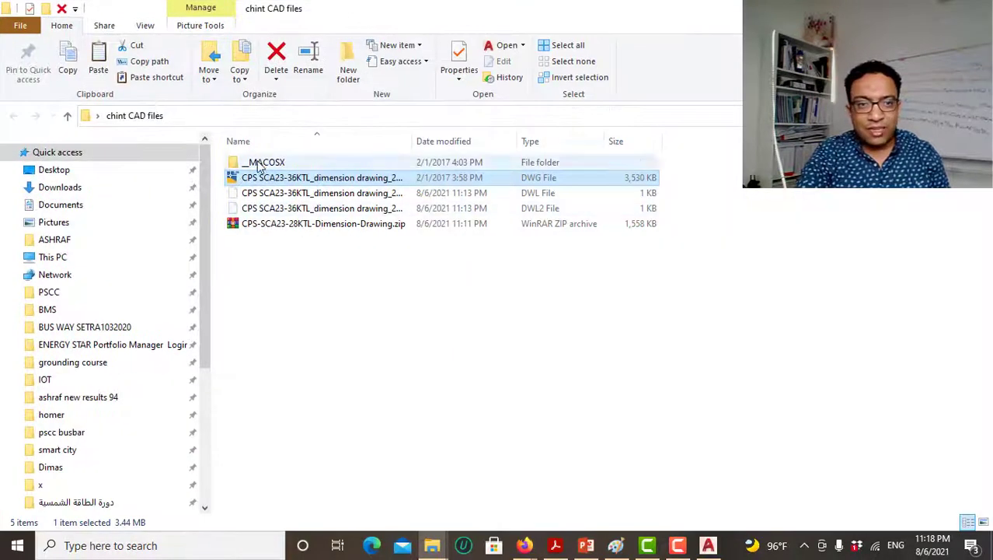
pyautogui.doubleClick(280, 184)
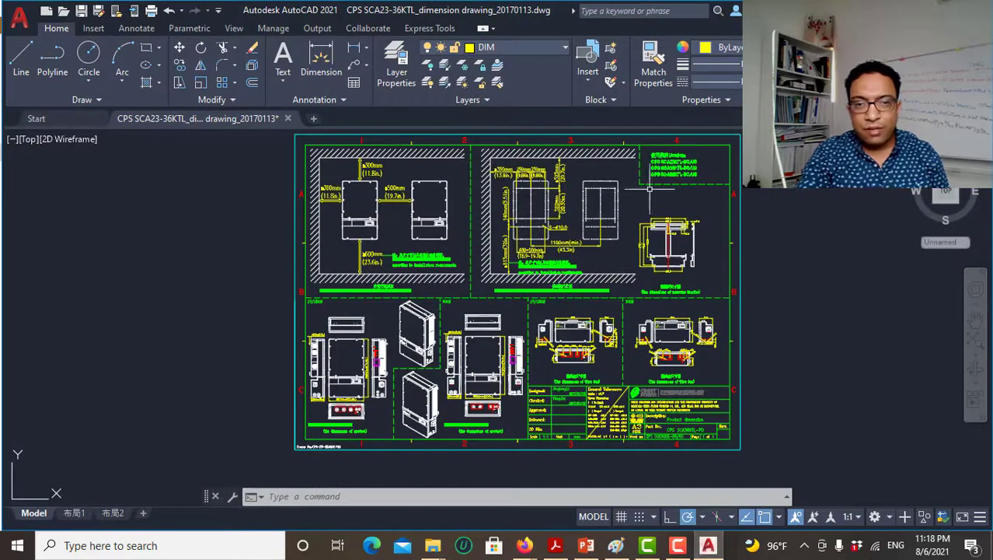
# Zoom in on the 23/28KW inverter front and side views
pyautogui.scroll(2, 423, 334)
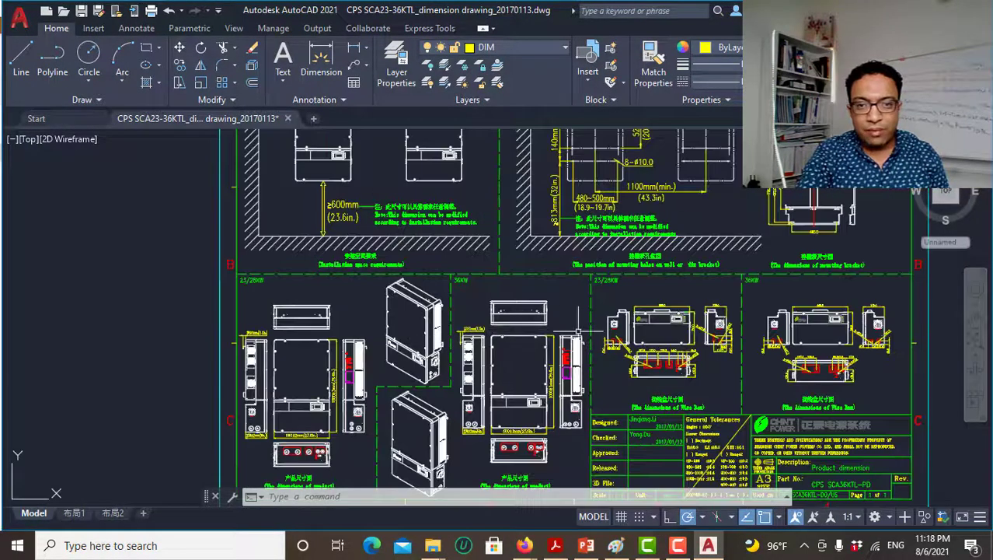
pyautogui.scroll(-4, 435, 299)
pyautogui.moveTo(439, 319); pyautogui.dragTo(443, 246, button='middle')
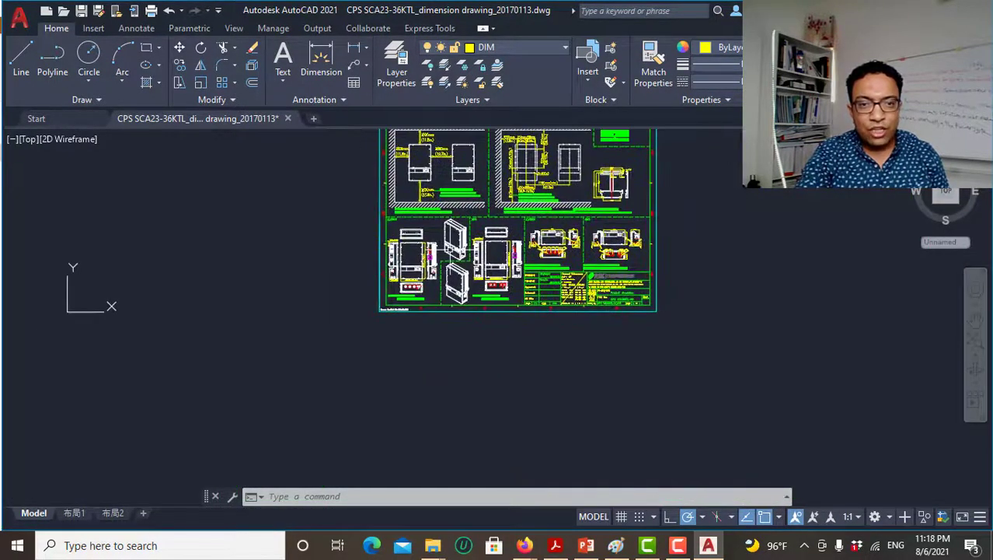
pyautogui.scroll(2, 443, 246)
pyautogui.scroll(5, 457, 245)
pyautogui.scroll(-4, 450, 295)
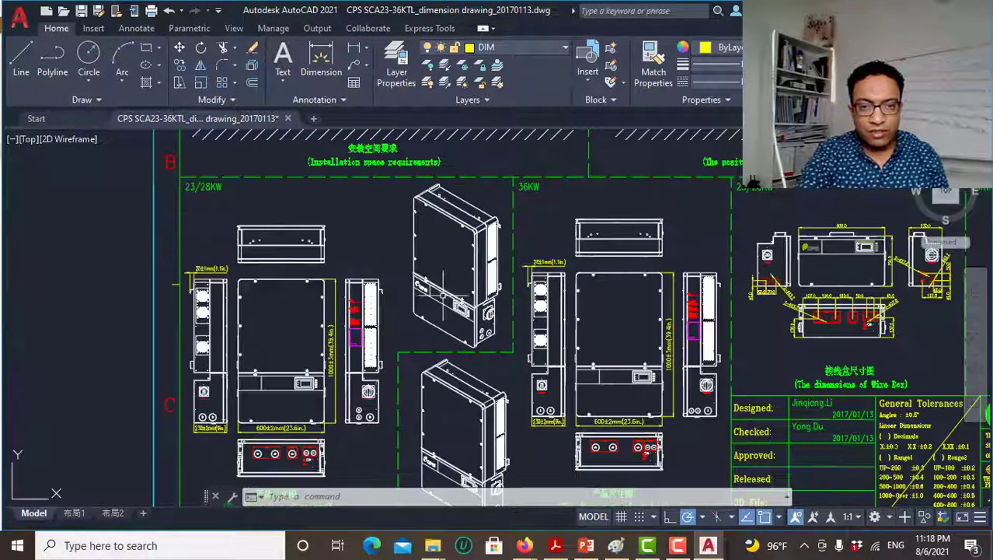
pyautogui.scroll(1, 466, 291)
pyautogui.scroll(2, 482, 288)
pyautogui.scroll(3, 497, 286)
pyautogui.scroll(2, 498, 285)
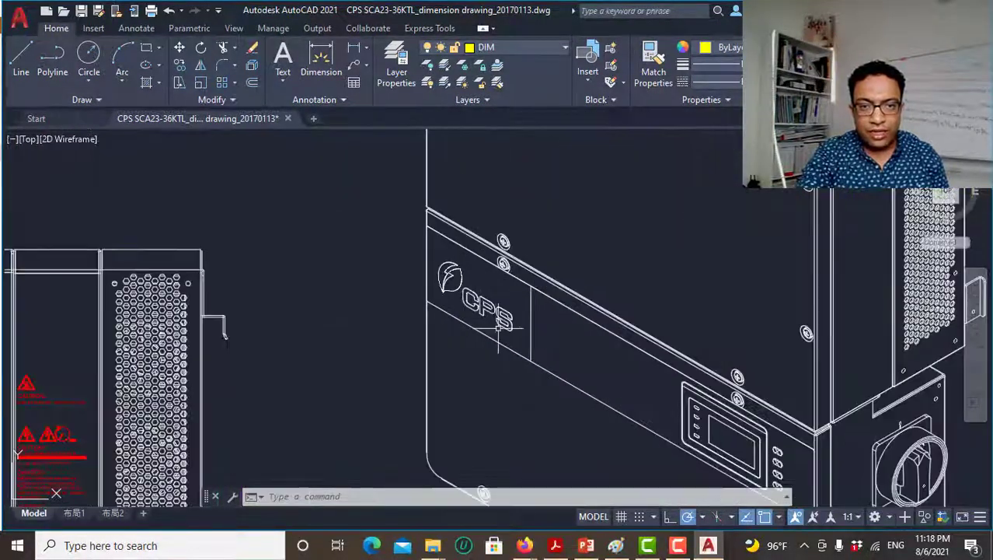
pyautogui.scroll(-2, 526, 317)
pyautogui.scroll(-3, 621, 375)
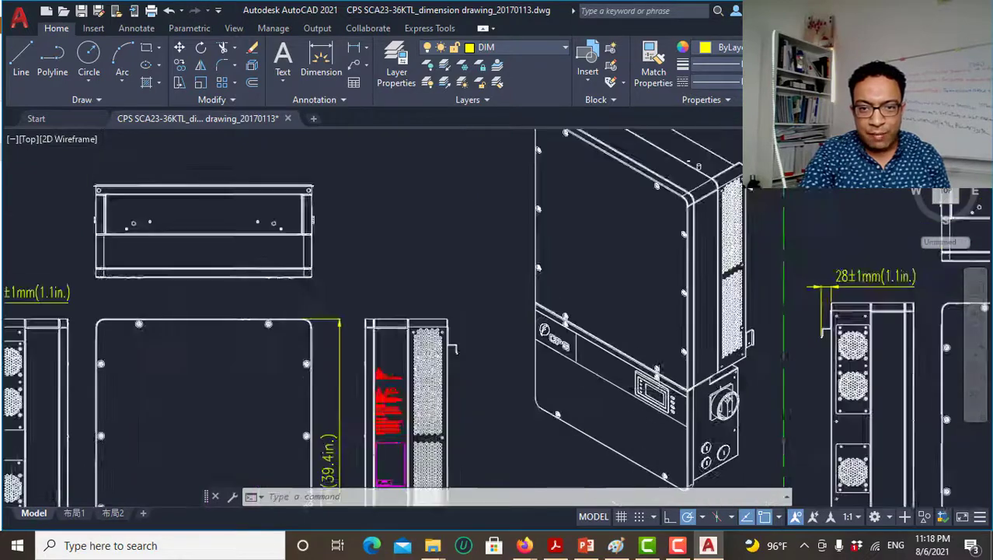
pyautogui.scroll(-1, 620, 374)
# Pan across the inverter views to the product-dimension labels and top views
pyautogui.moveTo(620, 374); pyautogui.dragTo(527, 356, button='middle')
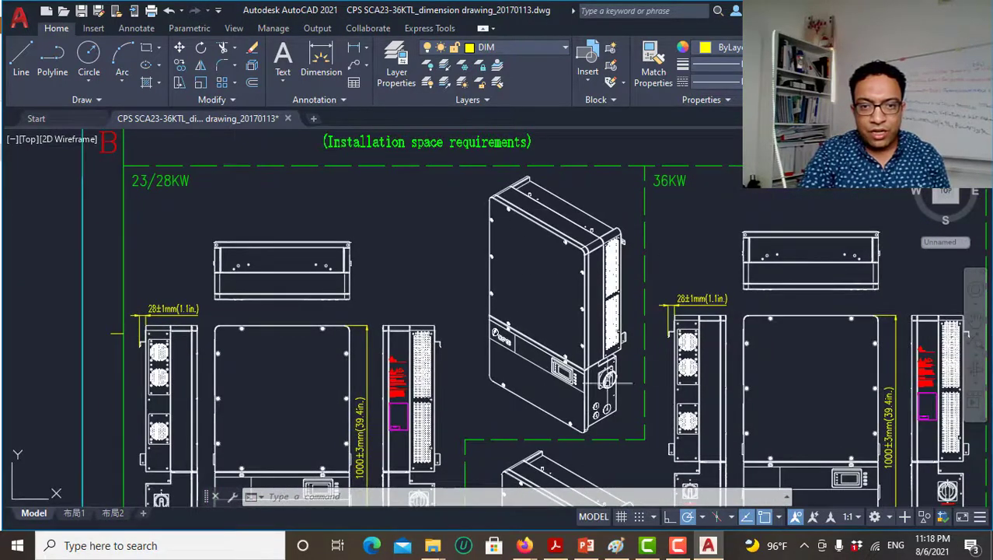
pyautogui.moveTo(518, 282)
pyautogui.mouseDown(button='middle')
pyautogui.moveTo(665, 239)
pyautogui.moveTo(772, 229)
pyautogui.mouseUp(button='middle')
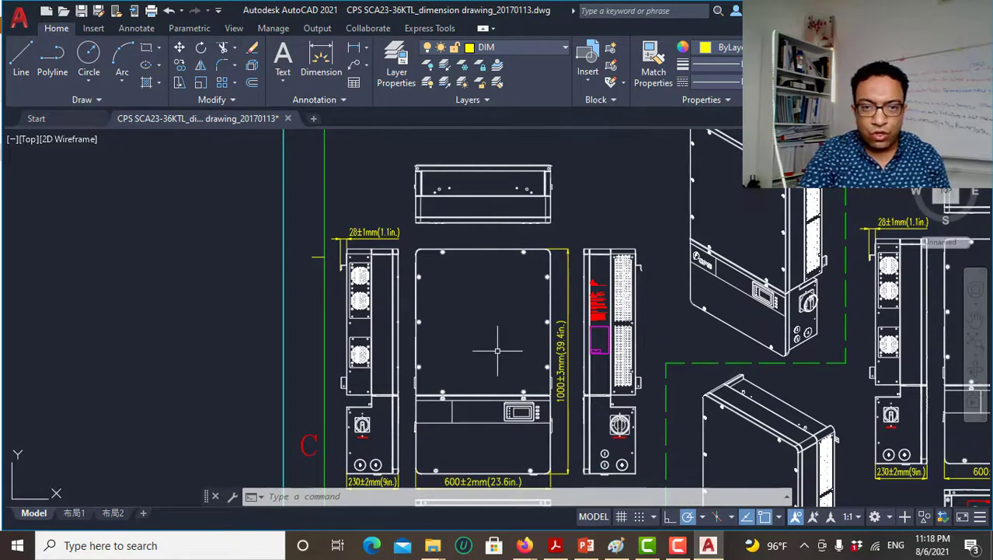
pyautogui.moveTo(498, 348); pyautogui.dragTo(487, 265, button='middle')
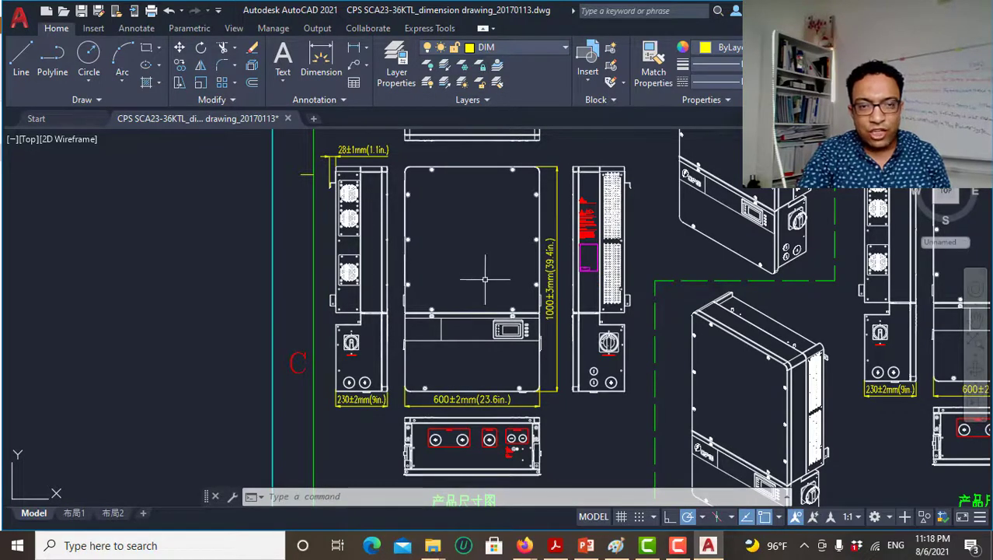
pyautogui.moveTo(454, 309); pyautogui.dragTo(449, 145, button='middle')
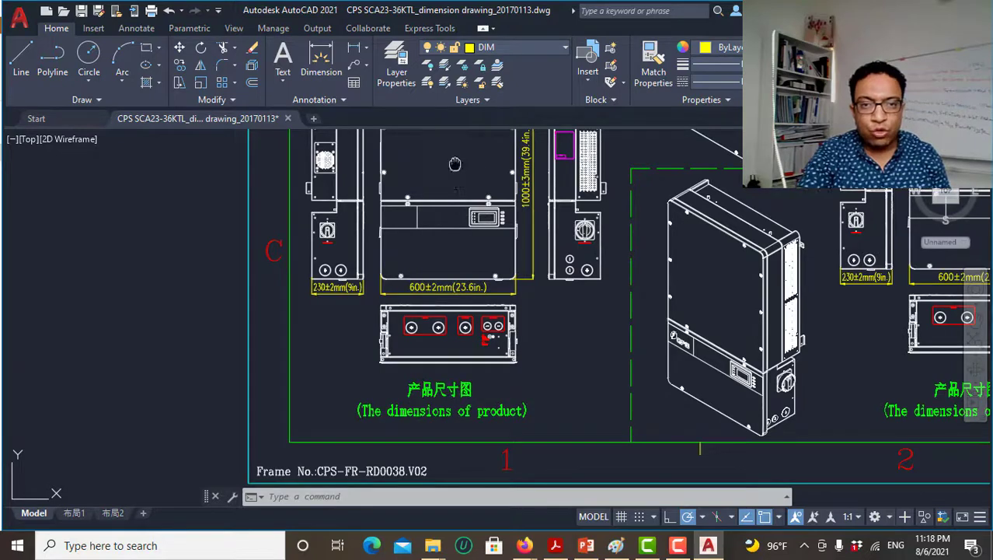
pyautogui.moveTo(446, 181); pyautogui.dragTo(437, 334, button='middle')
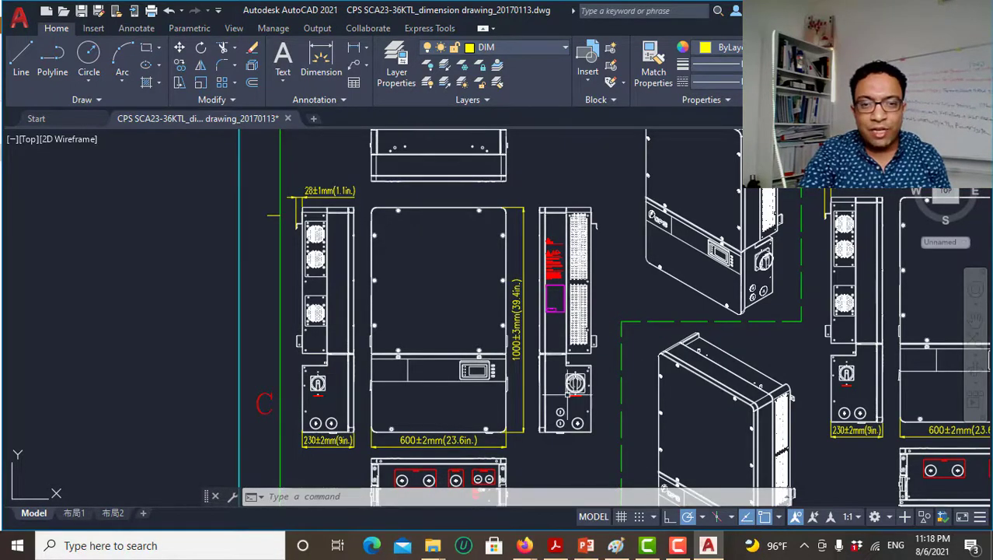
# Zoom around the inverter front view, then zoom out to the lower half of the sheet
pyautogui.scroll(3, 576, 401)
pyautogui.scroll(2, 576, 401)
pyautogui.scroll(3, 613, 386)
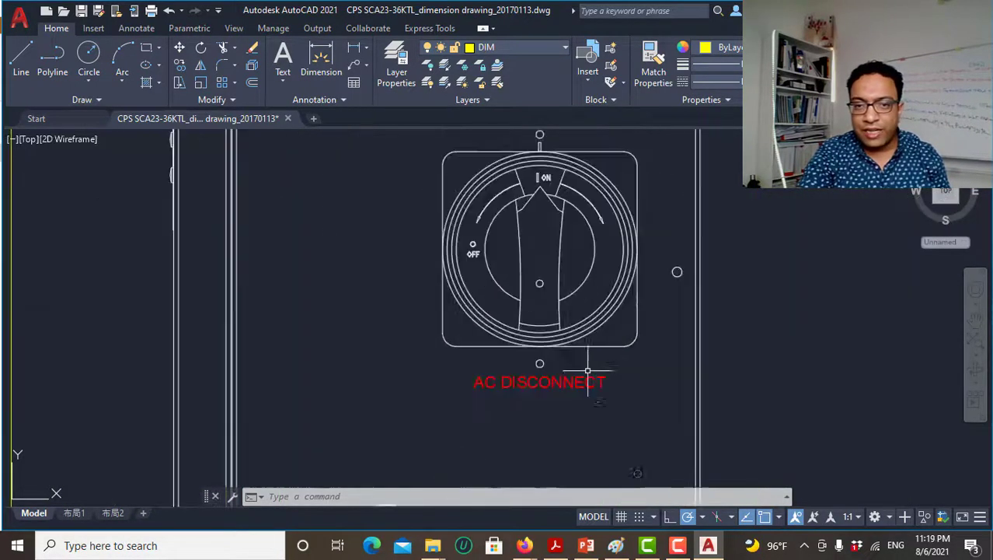
pyautogui.scroll(-3, 398, 370)
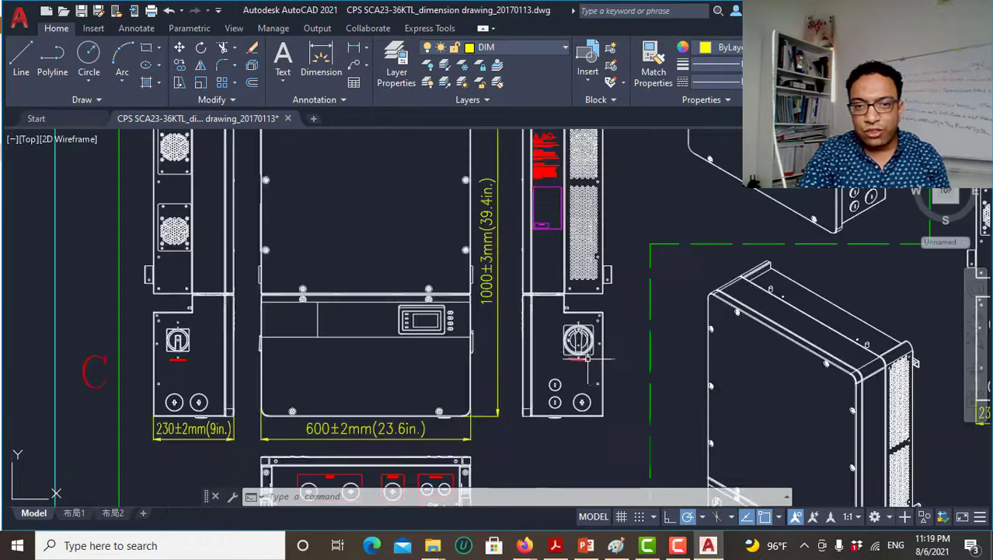
pyautogui.scroll(-2, 398, 370)
pyautogui.scroll(3, 397, 370)
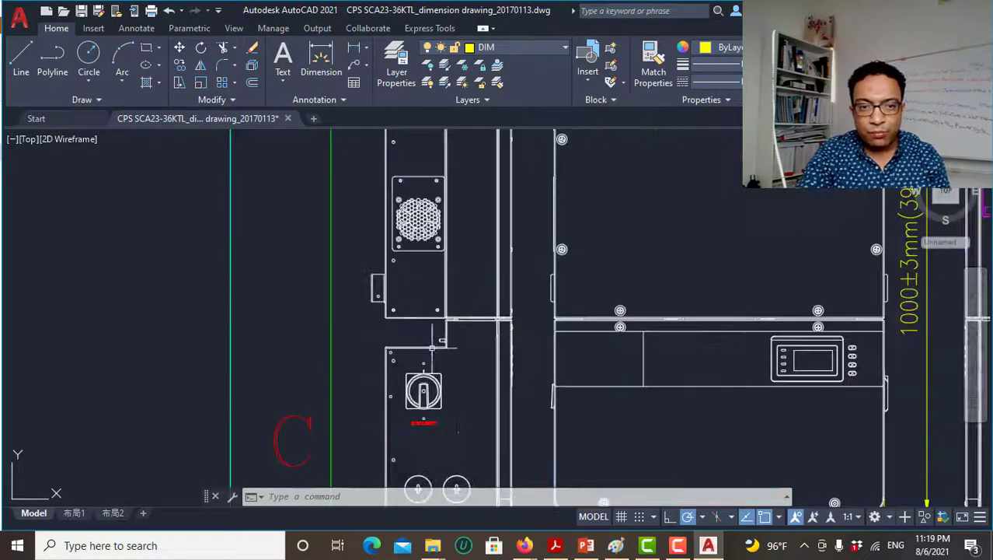
pyautogui.scroll(3, 398, 340)
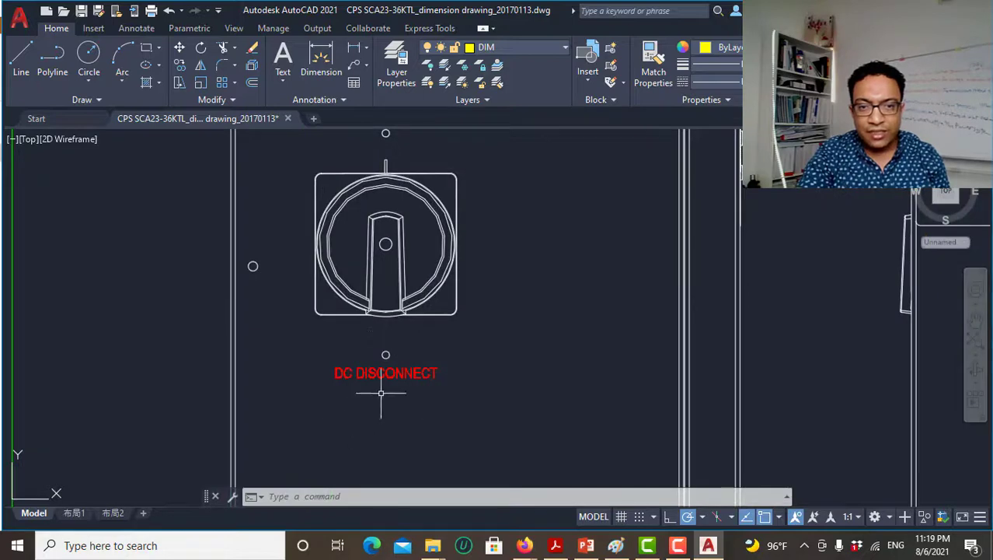
pyautogui.scroll(-3, 478, 355)
pyautogui.moveTo(594, 325); pyautogui.dragTo(482, 342, button='middle')
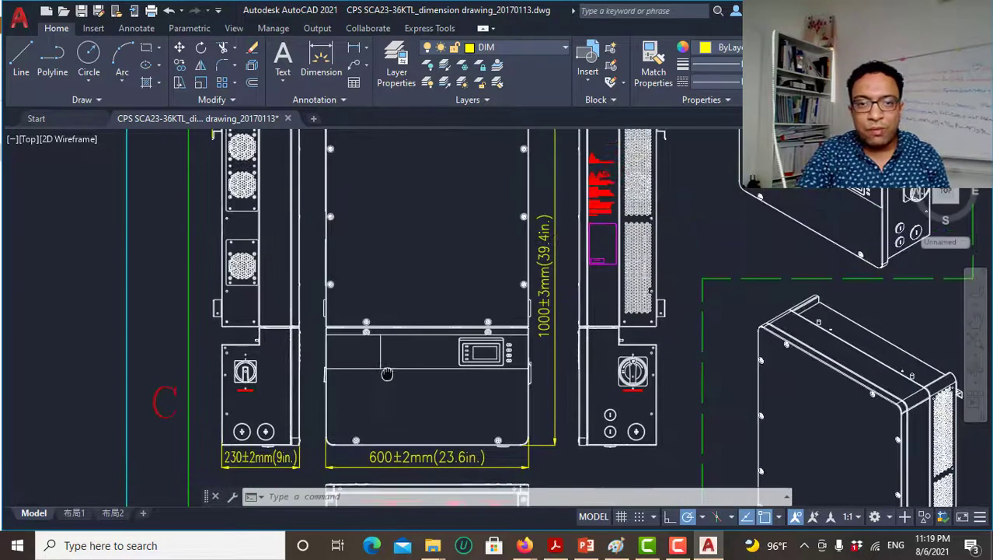
pyautogui.scroll(-3, 466, 338)
pyautogui.scroll(-3, 452, 333)
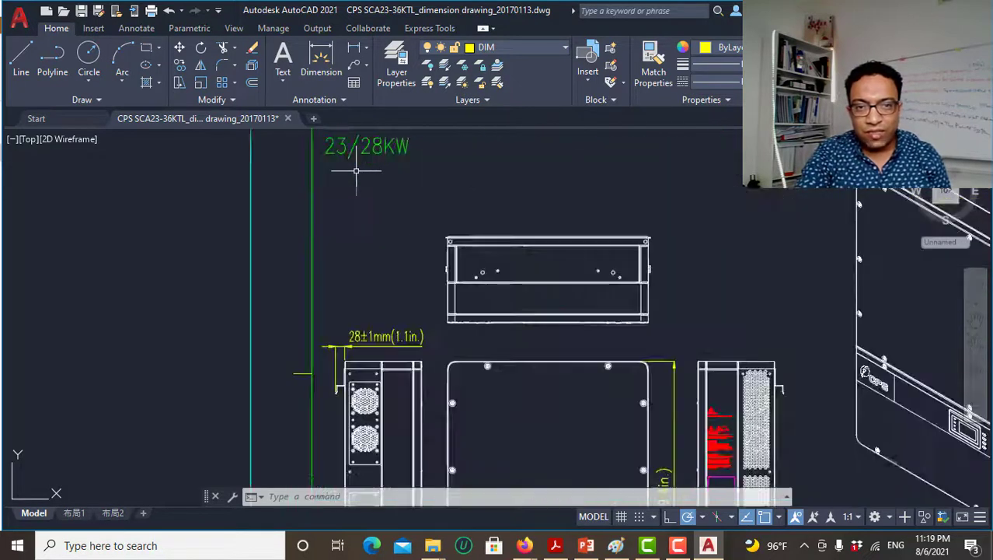
pyautogui.scroll(2, 356, 168)
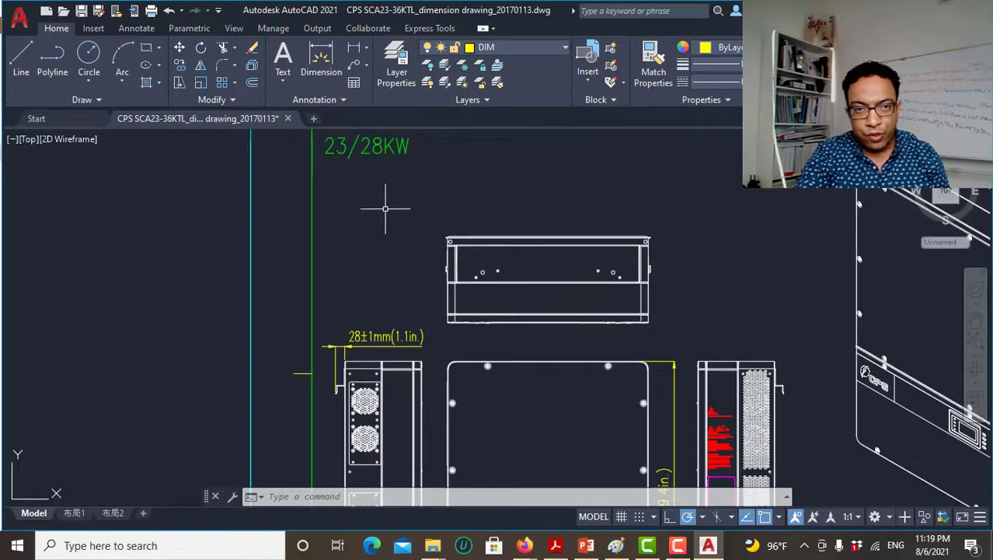
pyautogui.scroll(-3, 383, 211)
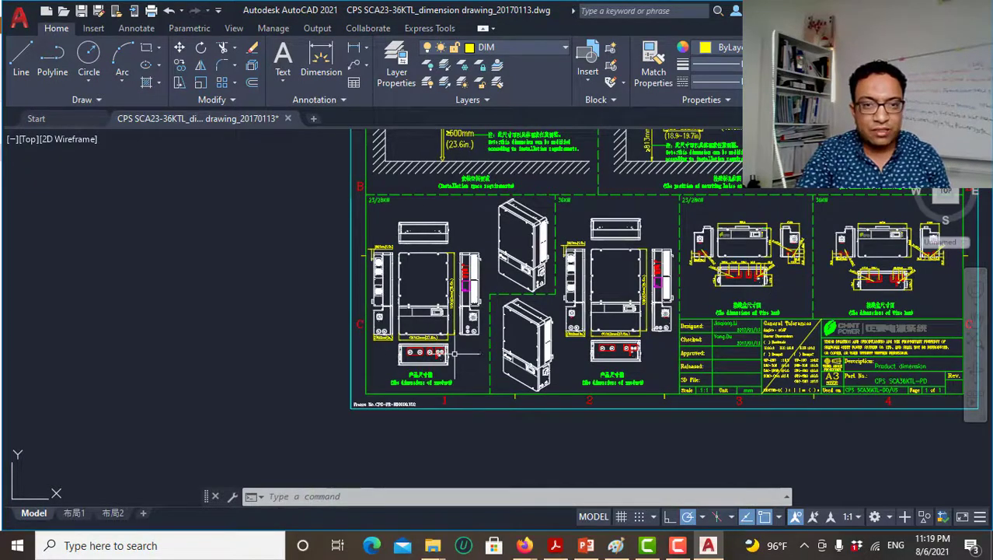
# Centre and zoom in on the 36KW inverter product views
pyautogui.moveTo(608, 309); pyautogui.dragTo(366, 248, button='middle')
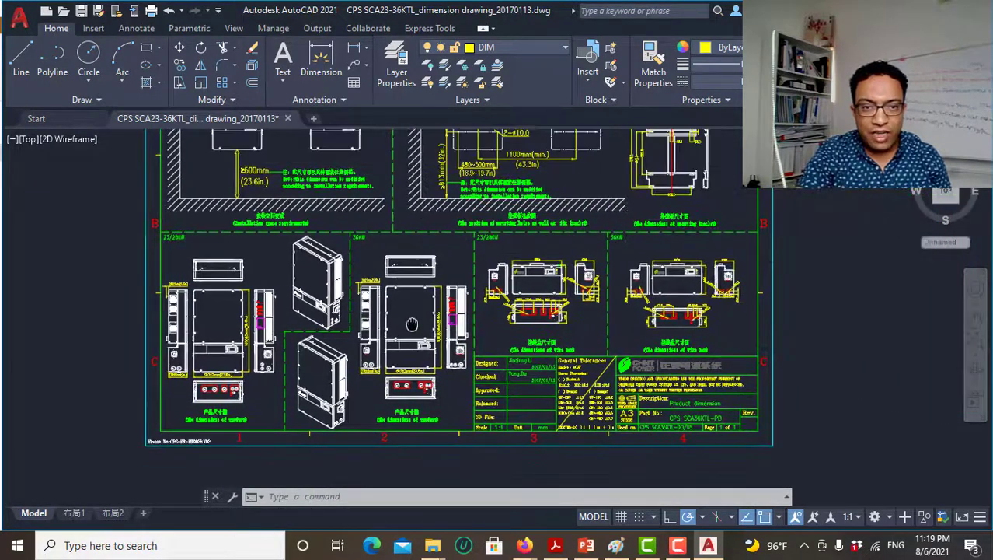
pyautogui.scroll(4, 366, 245)
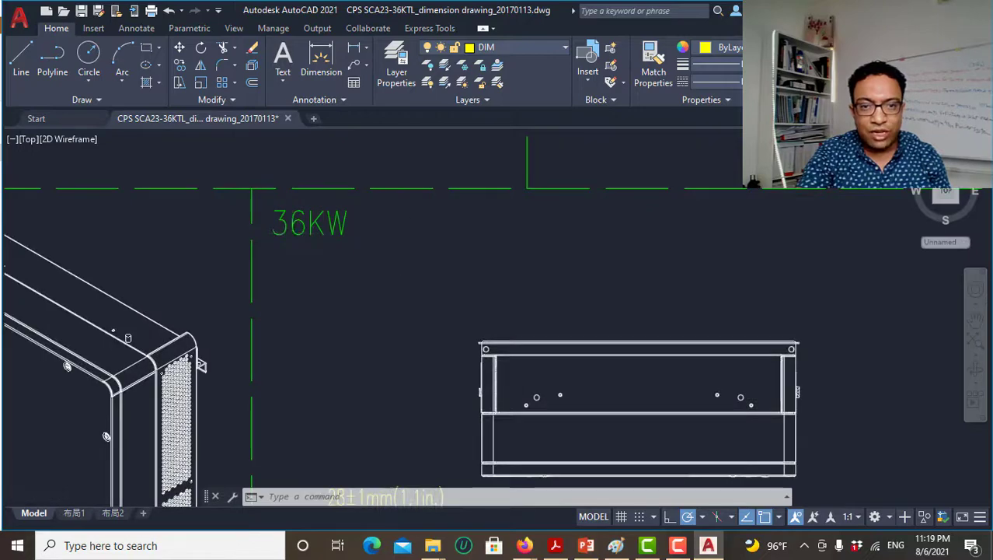
pyautogui.scroll(-3, 486, 280)
pyautogui.moveTo(381, 409); pyautogui.dragTo(410, 341, button='middle')
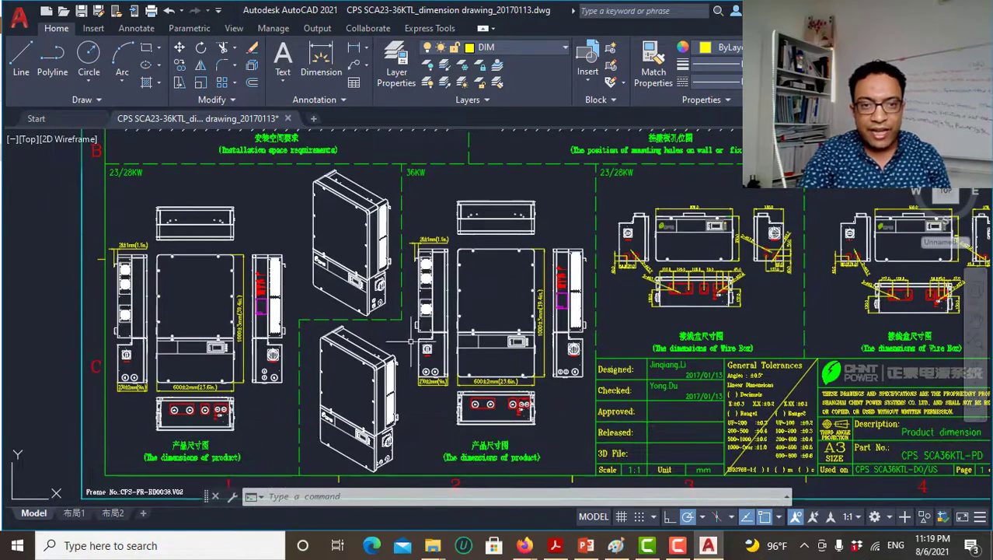
pyautogui.scroll(2, 372, 379)
pyautogui.scroll(2, 369, 278)
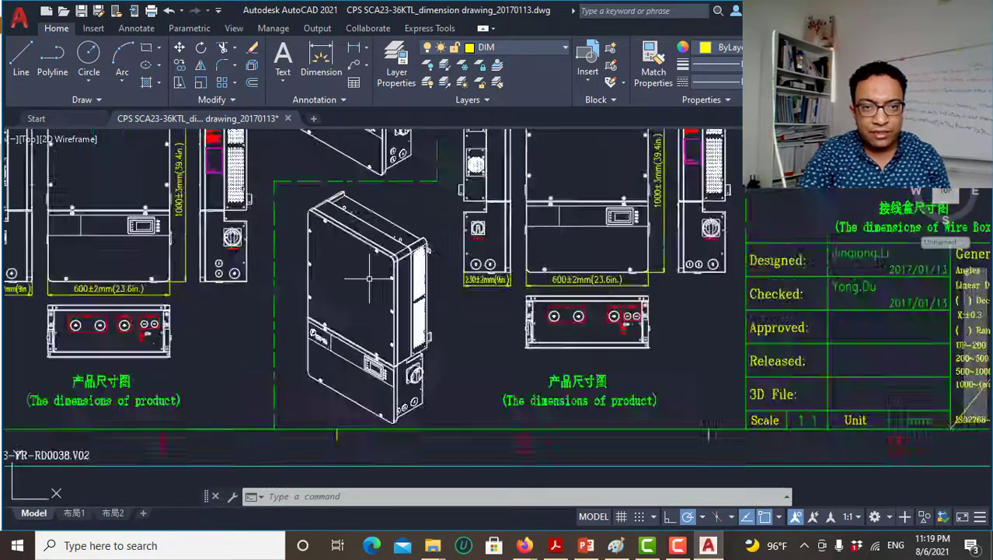
pyautogui.scroll(3, 369, 278)
pyautogui.scroll(-3, 369, 278)
pyautogui.scroll(2, 355, 343)
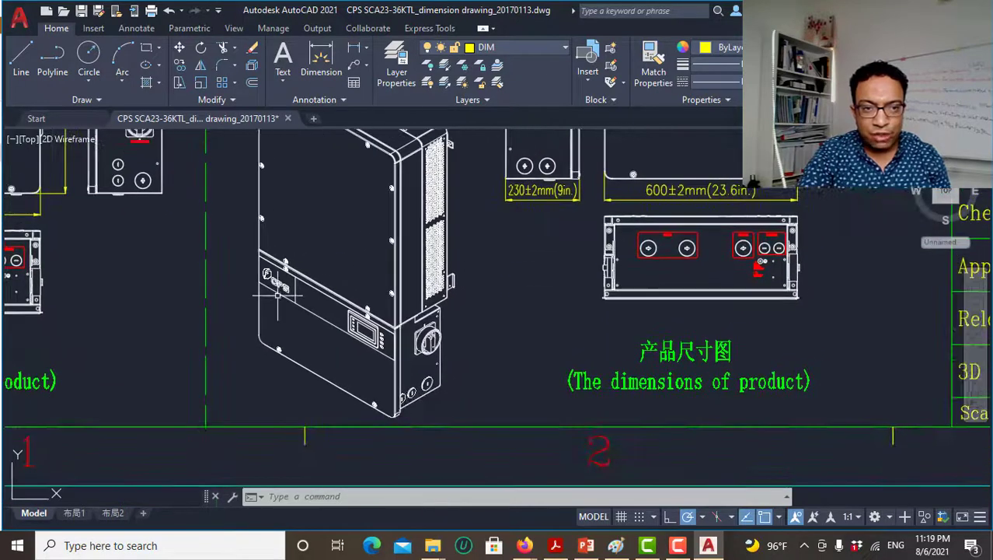
pyautogui.scroll(2, 276, 296)
pyautogui.scroll(3, 276, 294)
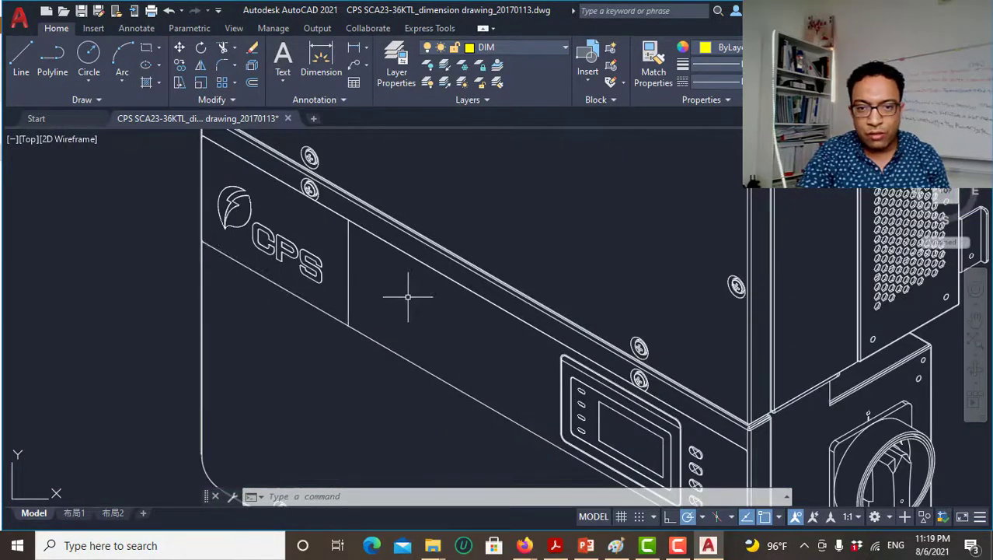
pyautogui.scroll(-1, 466, 306)
pyautogui.scroll(-1, 482, 326)
pyautogui.scroll(-1, 520, 373)
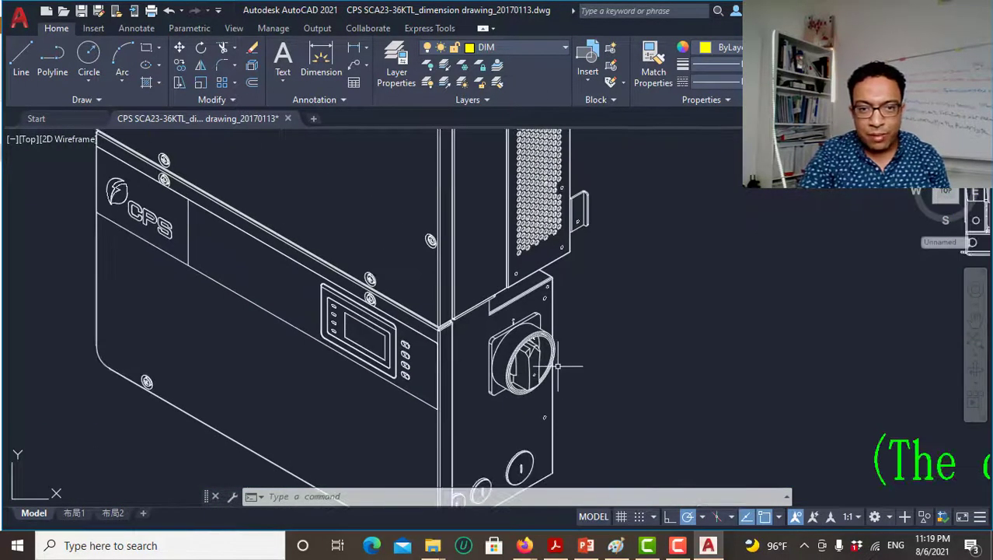
pyautogui.scroll(-1, 535, 396)
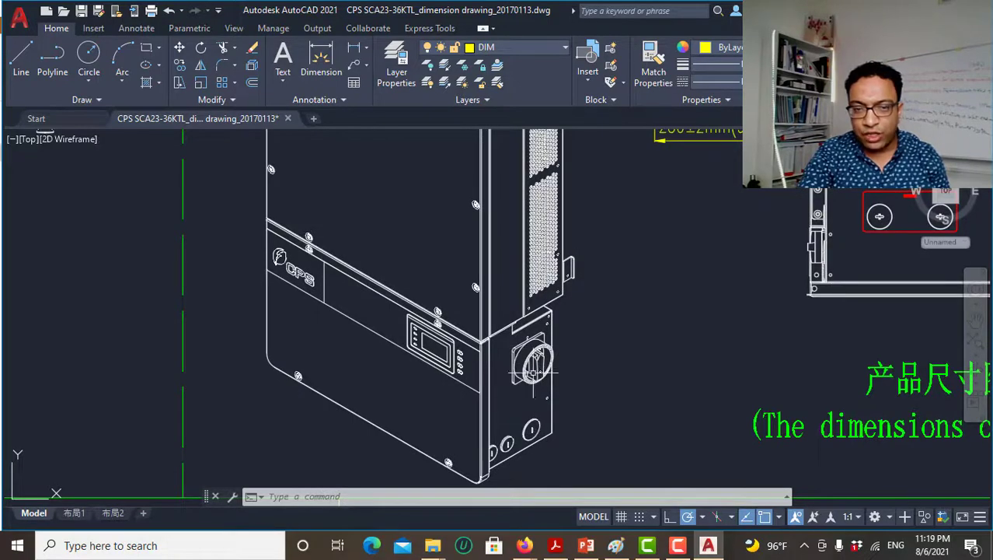
pyautogui.scroll(-3, 533, 373)
pyautogui.scroll(1, 393, 348)
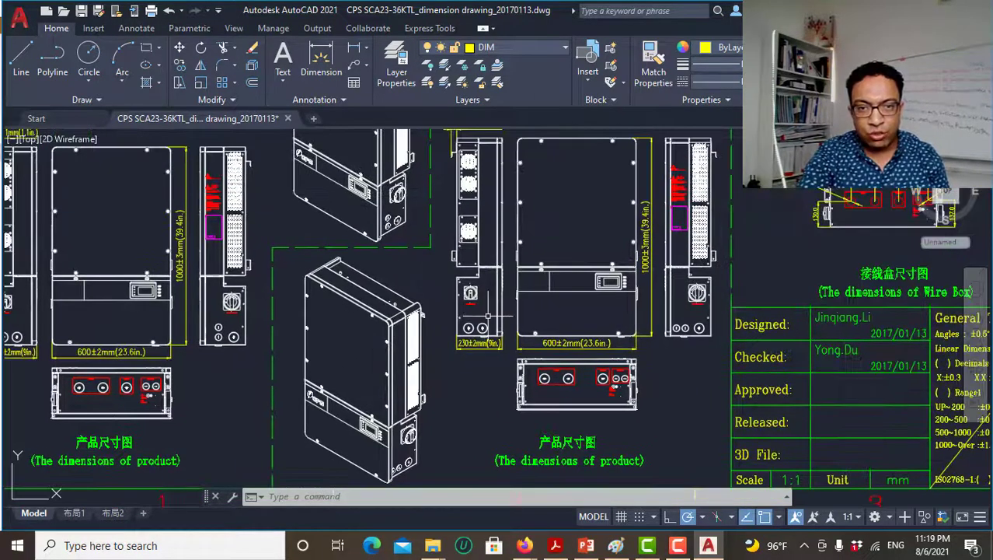
# Inspect the isometric inverter's CPS front panel and DC disconnect
pyautogui.moveTo(430, 272); pyautogui.dragTo(349, 360, button='middle')
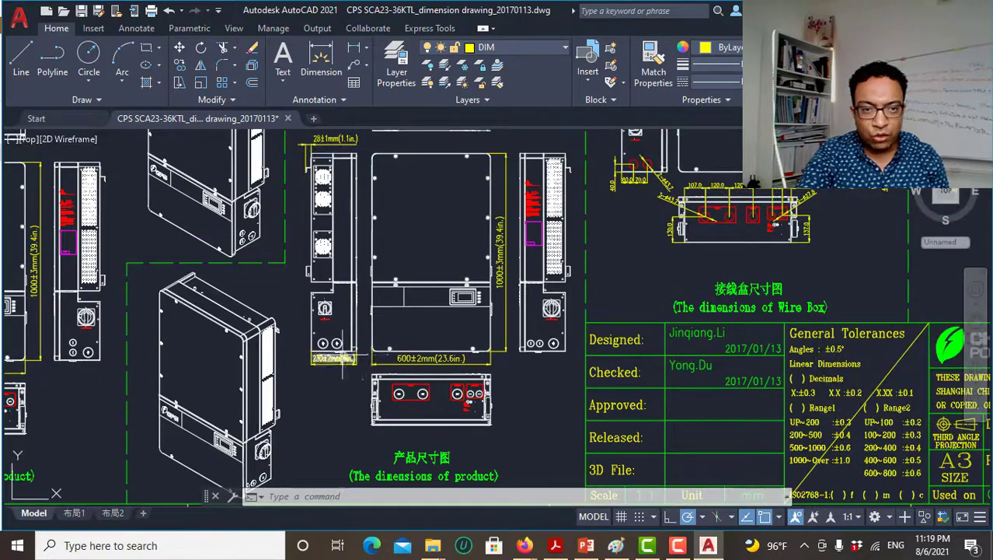
pyautogui.scroll(4, 346, 358)
pyautogui.scroll(6, 297, 231)
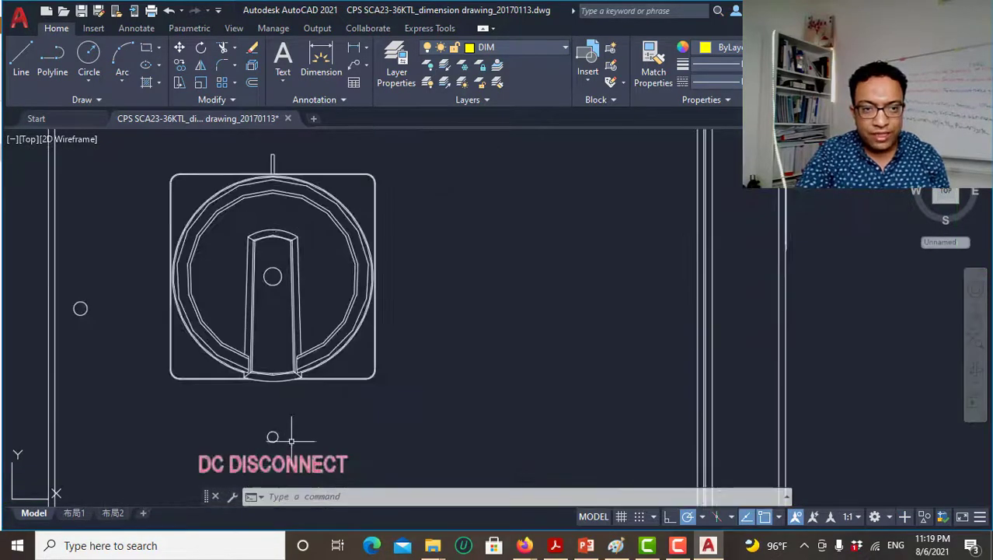
pyautogui.scroll(-2, 503, 194)
pyautogui.scroll(-4, 537, 284)
pyautogui.scroll(-4, 554, 279)
# Bring the title block into view and look it over
pyautogui.moveTo(599, 272)
pyautogui.mouseDown(button='middle')
pyautogui.moveTo(544, 296)
pyautogui.moveTo(478, 349)
pyautogui.mouseUp(button='middle')
pyautogui.scroll(5, 518, 294)
pyautogui.scroll(2, 518, 294)
pyautogui.scroll(-8, 496, 351)
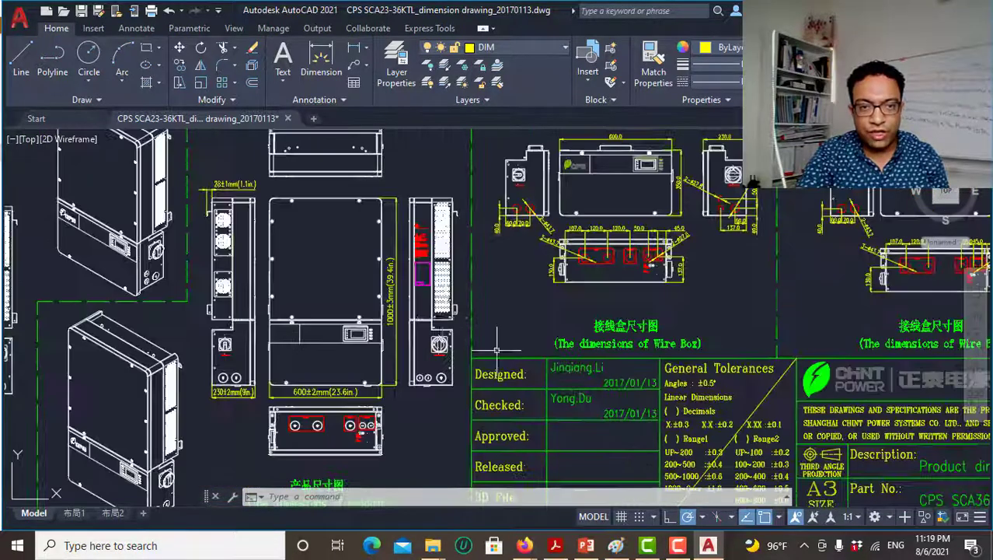
pyautogui.scroll(2, 337, 248)
# Zoom into the wiring-box front showing the DC INPUT connectors
pyautogui.moveTo(337, 248); pyautogui.dragTo(371, 285, button='middle')
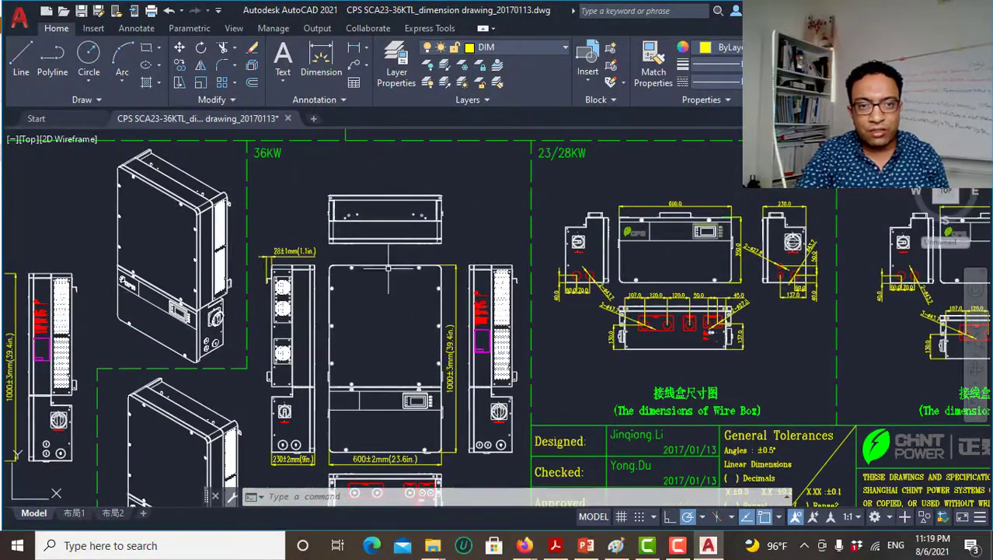
pyautogui.moveTo(401, 344)
pyautogui.mouseDown(button='middle')
pyautogui.moveTo(135, 179)
pyautogui.moveTo(118, 412)
pyautogui.mouseUp(button='middle')
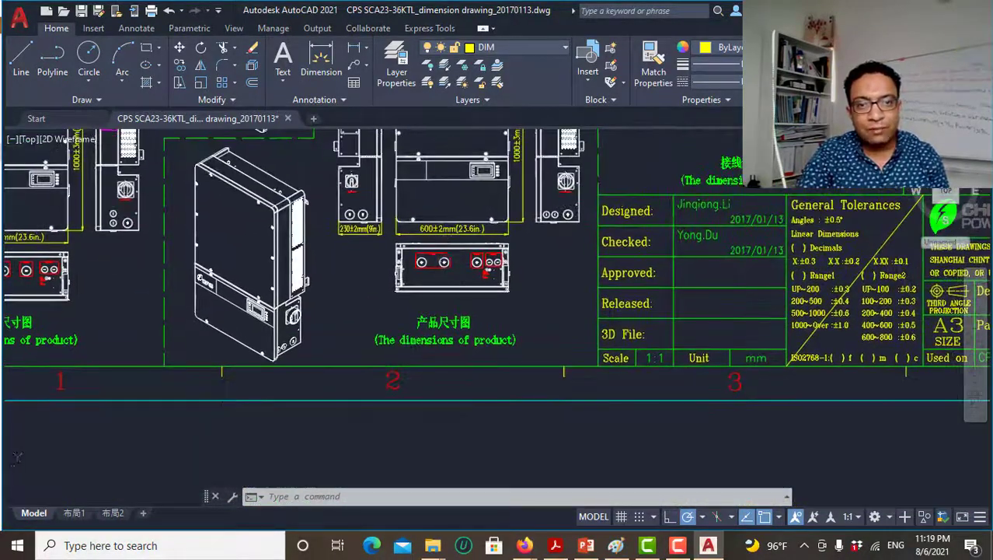
pyautogui.scroll(4, 397, 303)
pyautogui.scroll(1, 387, 311)
pyautogui.scroll(2, 386, 311)
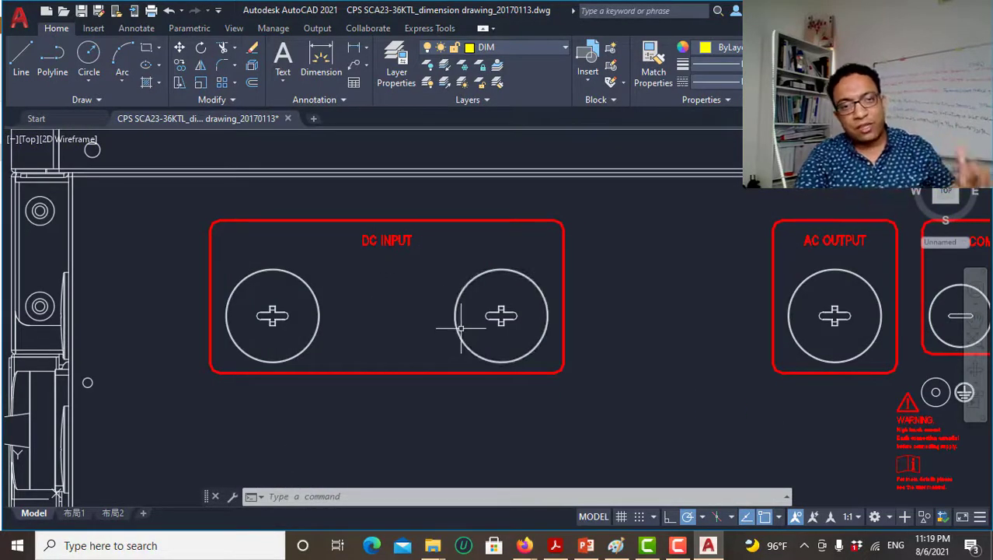
# Examine the DC INPUT, AC OUTPUT and COMM. PORT connectors, then zoom out
pyautogui.scroll(-4, 413, 290)
pyautogui.moveTo(625, 324); pyautogui.dragTo(516, 325, button='middle')
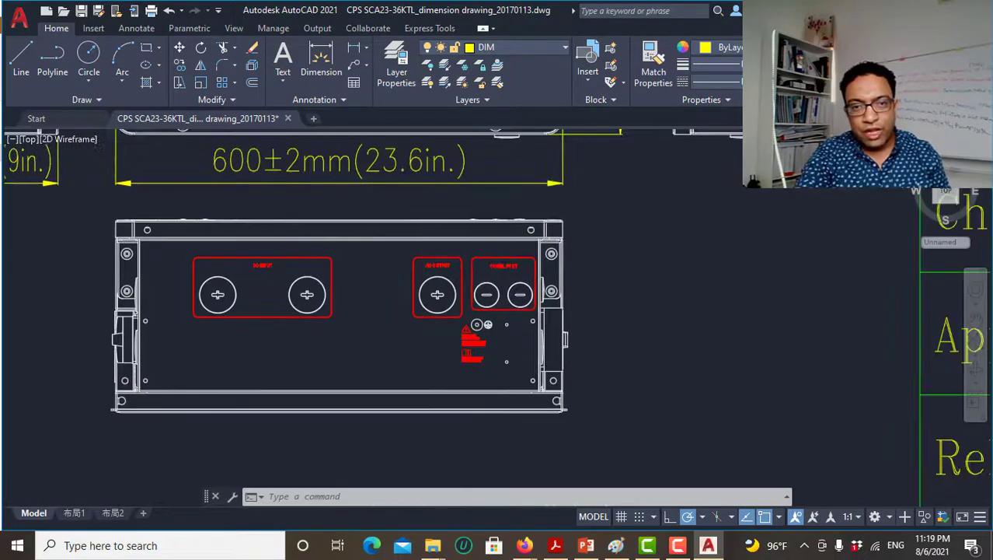
pyautogui.scroll(4, 411, 276)
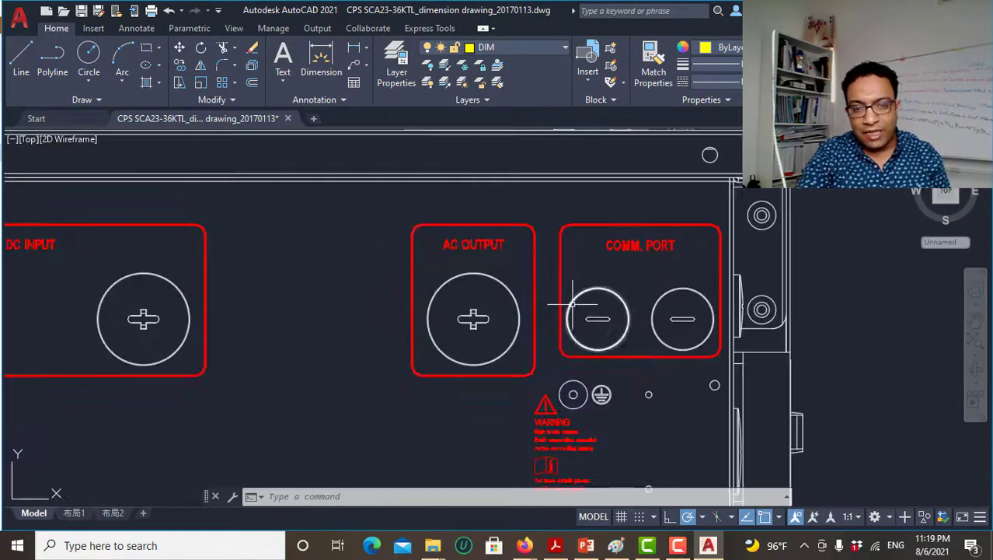
pyautogui.scroll(-2, 631, 311)
pyautogui.scroll(-2, 633, 315)
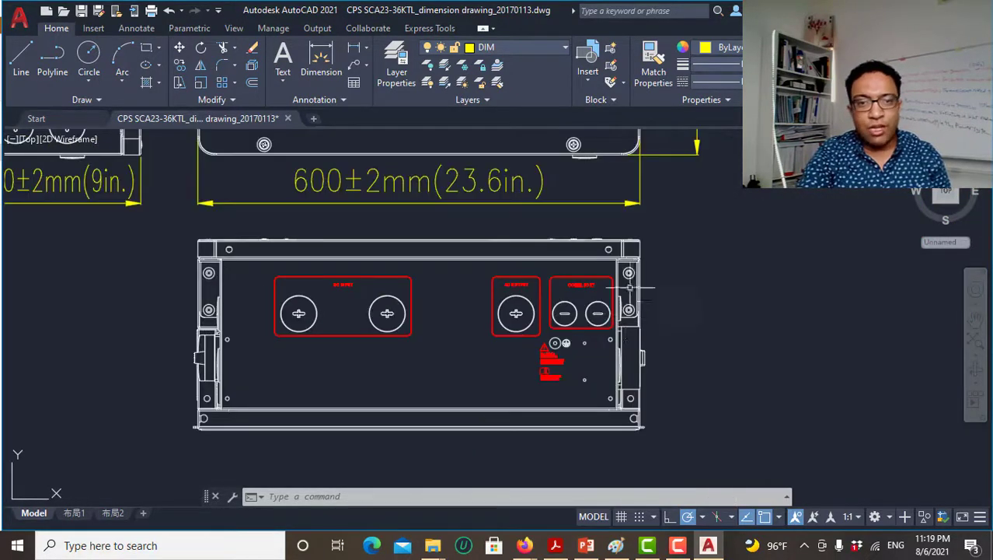
pyautogui.scroll(-3, 638, 328)
# Pan up and centre the installation-space clearance drawings
pyautogui.moveTo(607, 243)
pyautogui.mouseDown(button='middle')
pyautogui.moveTo(553, 306)
pyautogui.moveTo(500, 340)
pyautogui.mouseUp(button='middle')
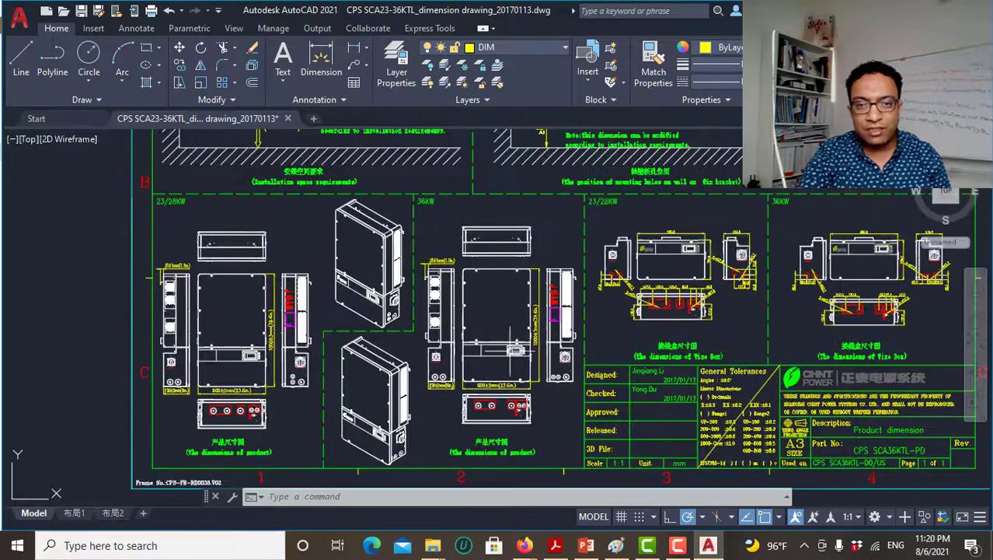
pyautogui.moveTo(546, 252); pyautogui.dragTo(540, 330, button='middle')
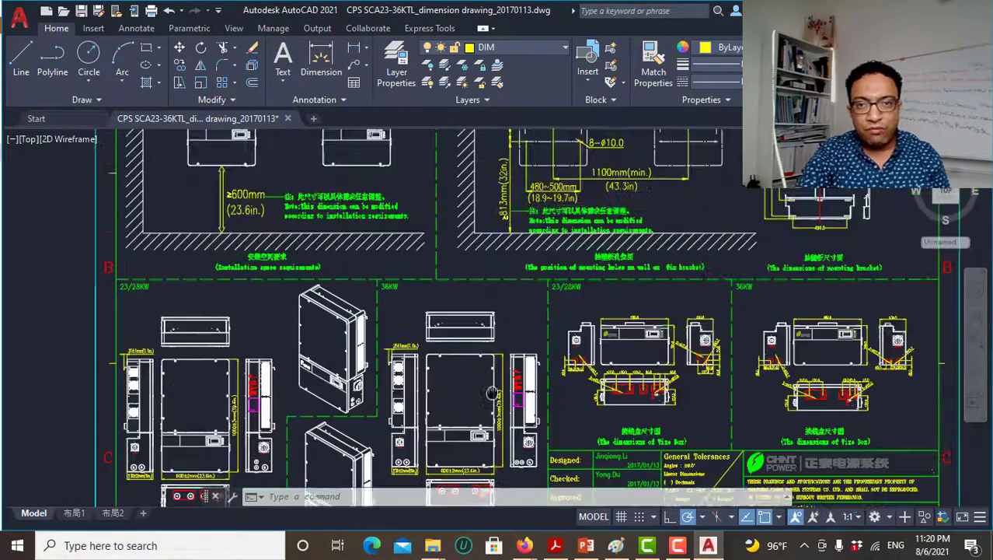
pyautogui.scroll(2, 522, 226)
pyautogui.moveTo(323, 276); pyautogui.dragTo(447, 329, button='middle')
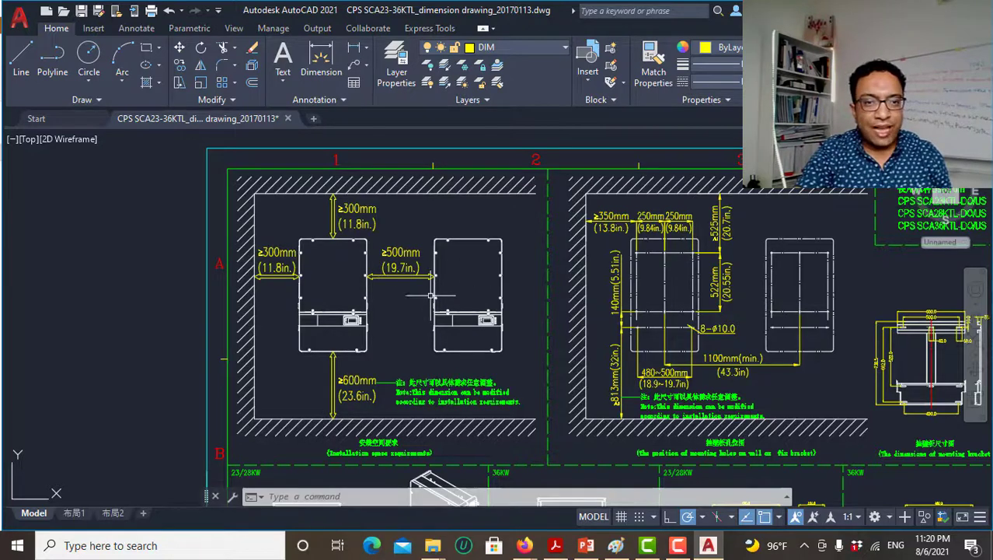
# Zoom fully out and centre the whole CPS SCA23-36KTL sheet above its title block
pyautogui.scroll(-3, 477, 302)
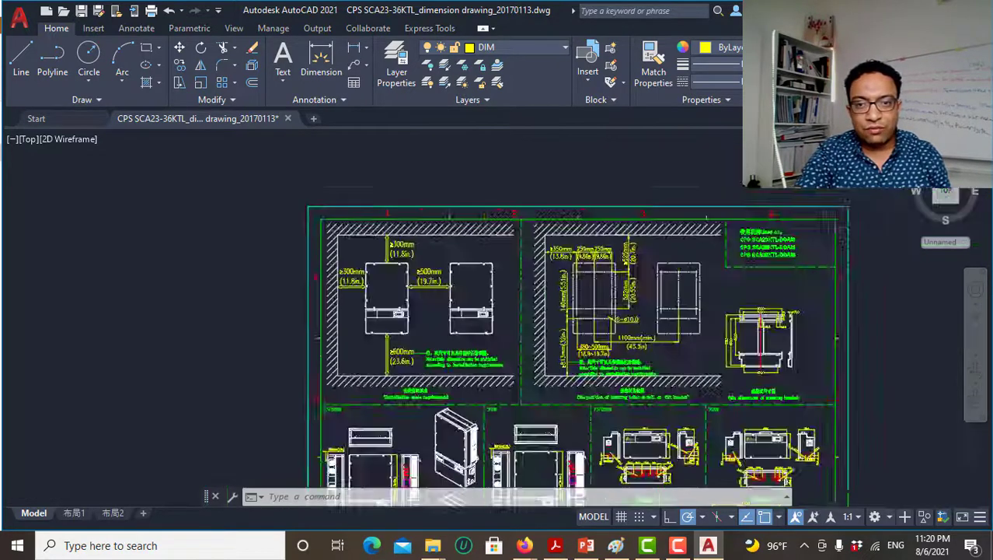
pyautogui.scroll(-2, 477, 302)
pyautogui.scroll(-2, 572, 233)
pyautogui.moveTo(585, 241); pyautogui.dragTo(572, 222, button='middle')
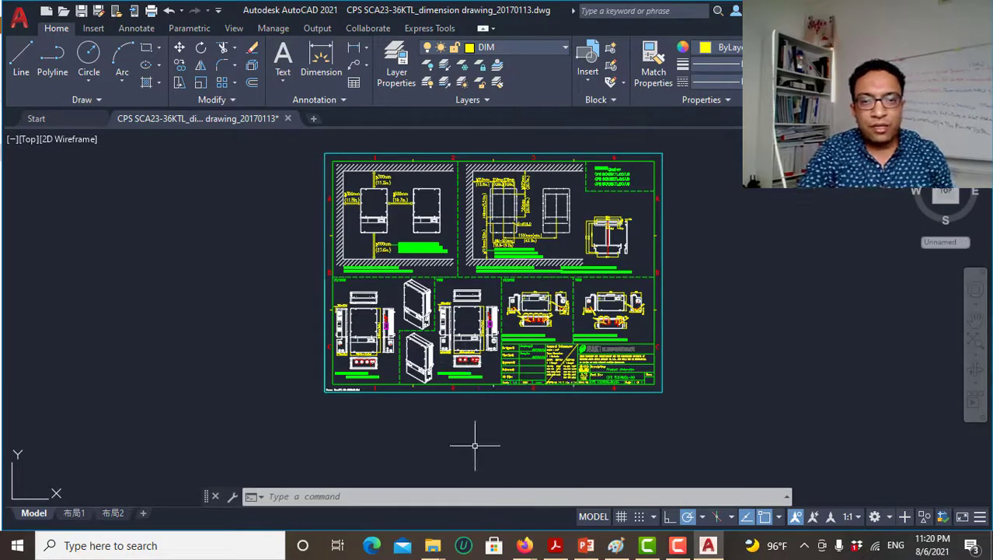
pyautogui.moveTo(697, 333); pyautogui.dragTo(662, 382, button='middle')
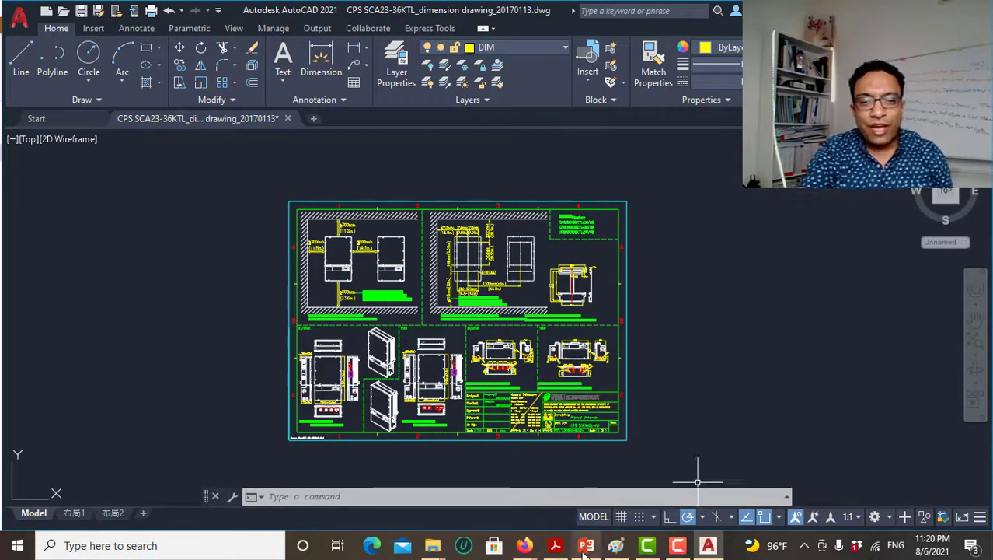
pyautogui.click(680, 547)
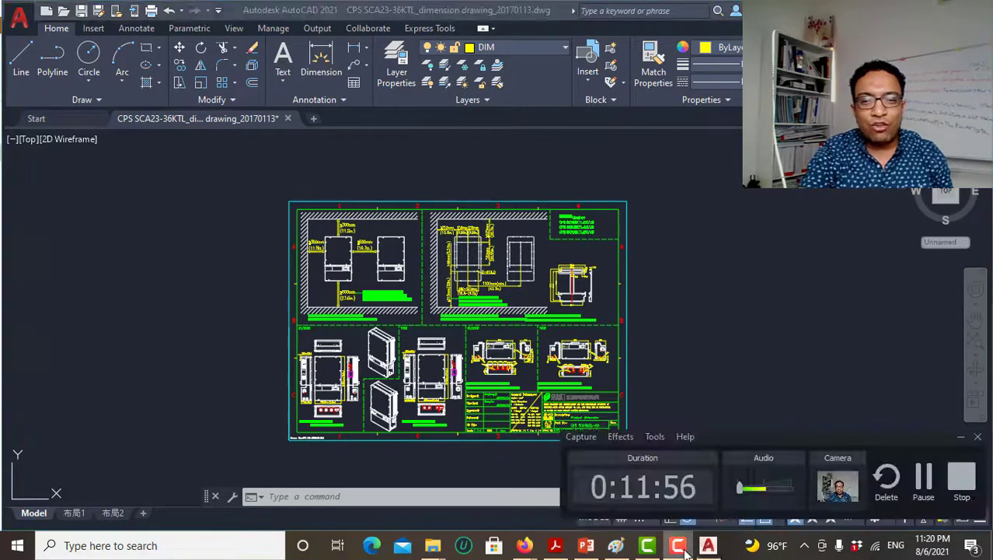